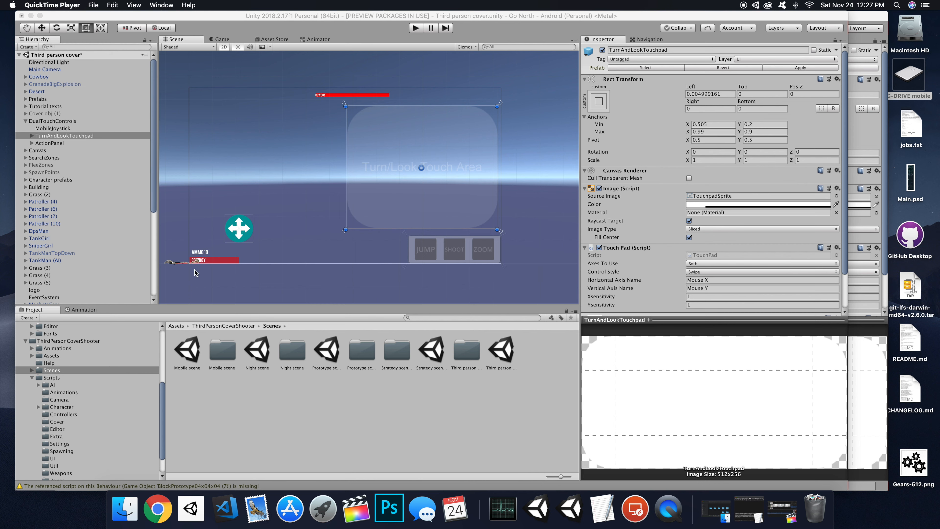
Open the Mobile scene, saving the changes made to the Third person cover scene.
left_click(186, 353)
double_click(186, 351)
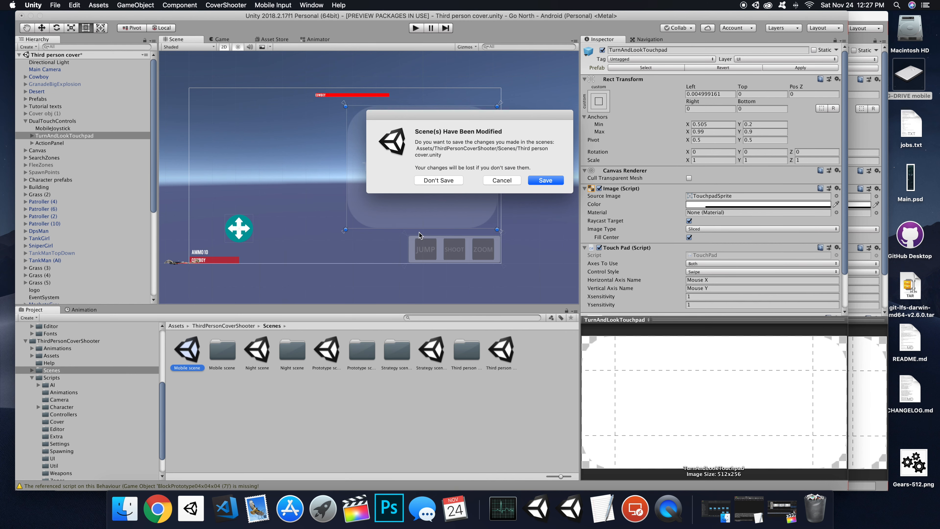
left_click(546, 179)
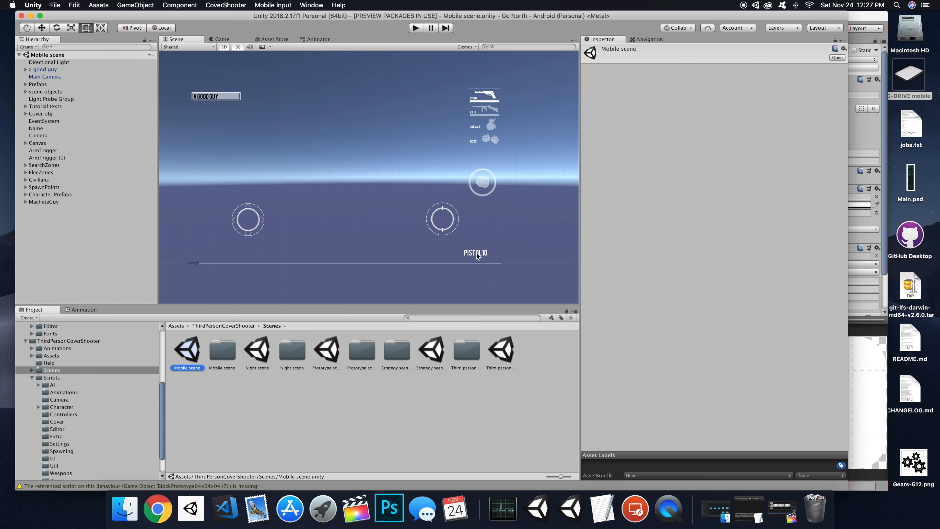
Rename the Mobile scene's Canvas to MobileCanvasTPCSOG and save it as a prefab in the Scenes folder.
left_click(25, 143)
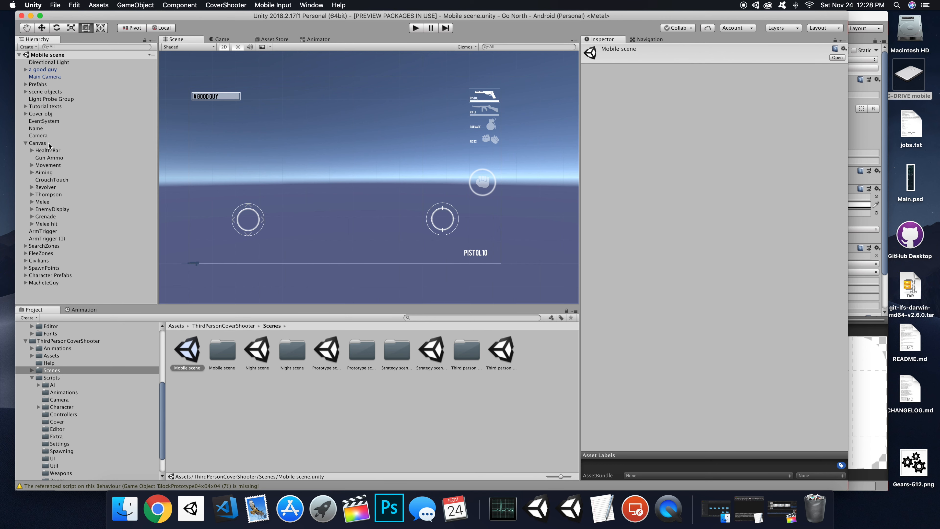
left_click(46, 143)
left_click(644, 50)
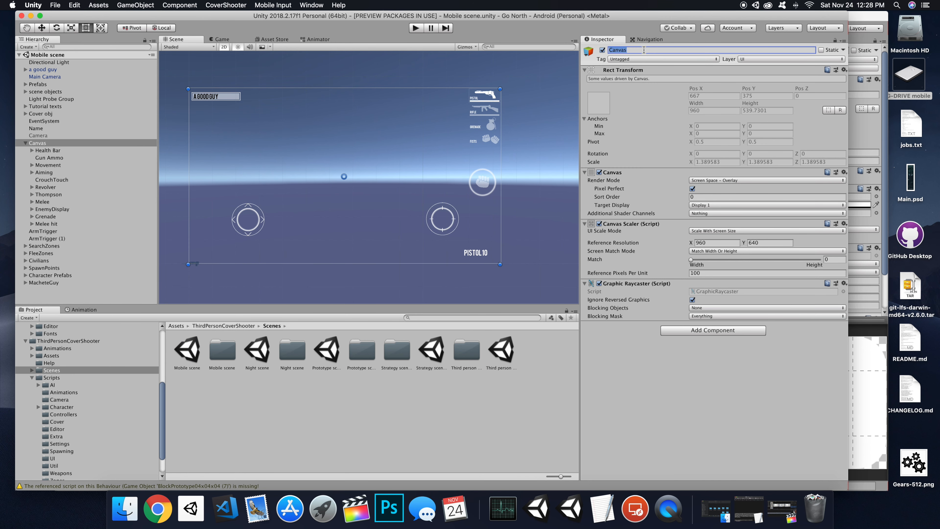
key("Left")
type("Mobile")
type(" PCSOG")
key("Return")
left_click(60, 143)
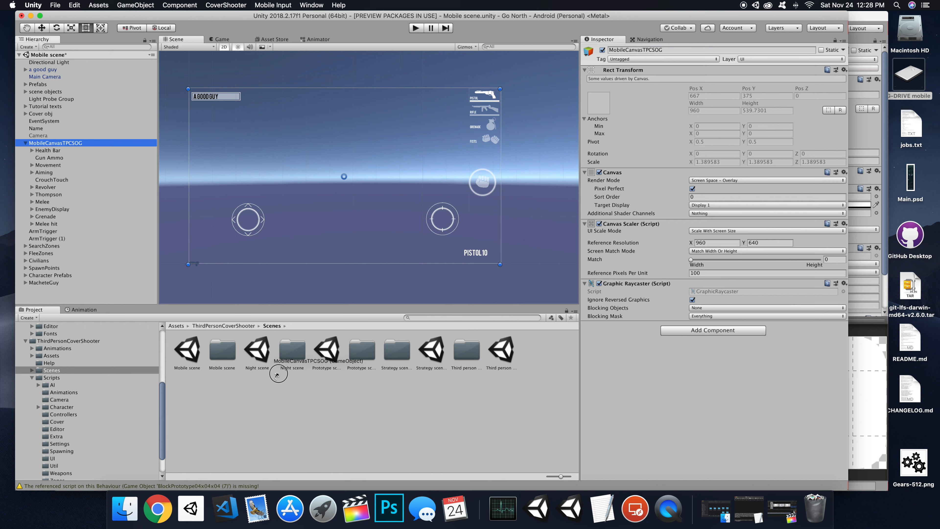
left_click_drag(280, 404, 282, 405)
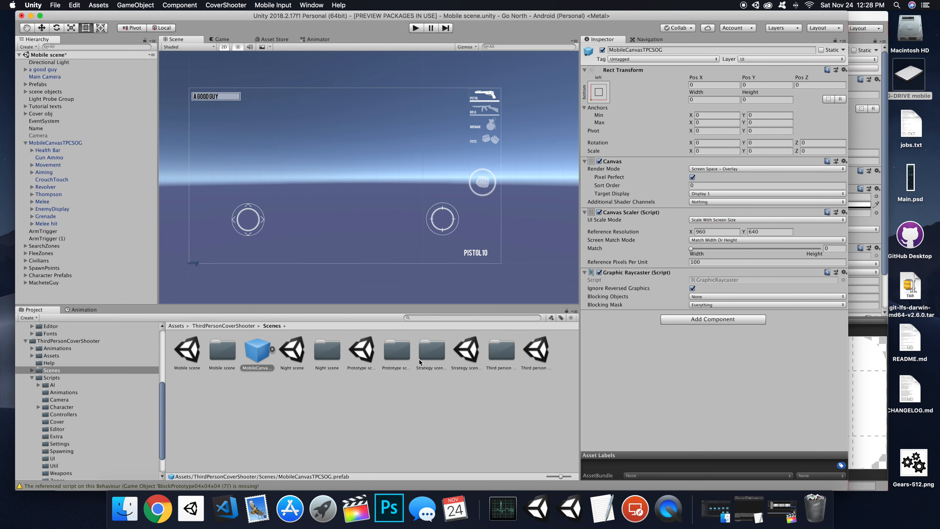
Reopen the Third person cover scene, saving the Mobile scene, and add the MobileCanvasTPCSOG prefab to the hierarchy below Canvas.
double_click(546, 352)
left_click(553, 194)
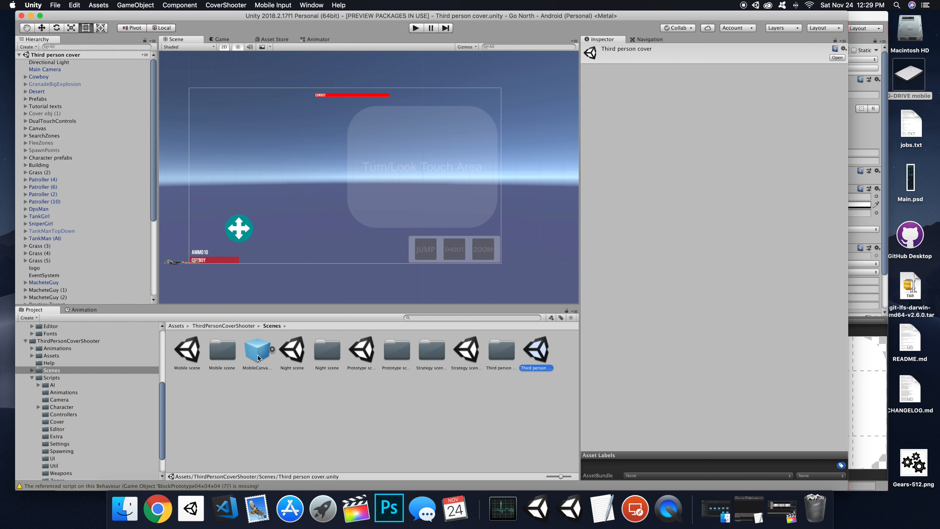
left_click_drag(257, 358, 36, 135)
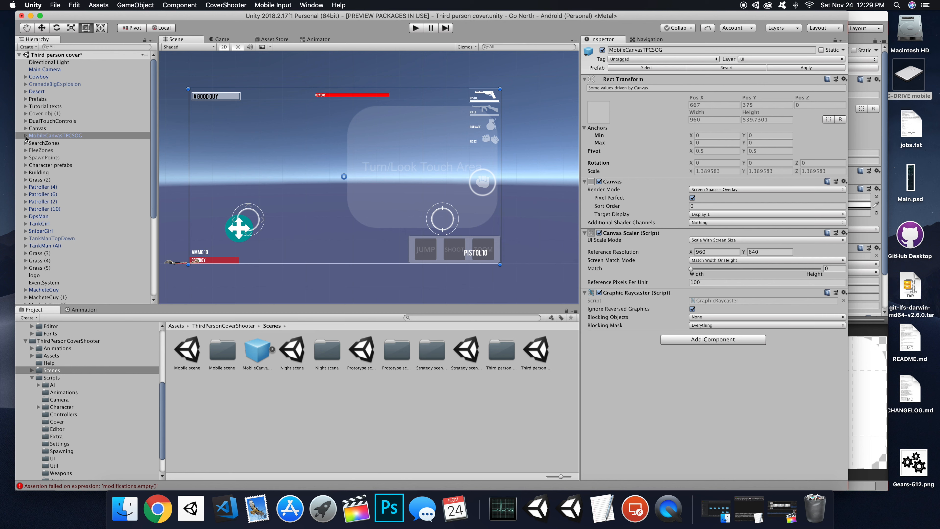
Examine MobileCanvasTPCSOG's child controls, including CrouchTouch, Revolver, Thompson, Melee and Grenade.
left_click(25, 136)
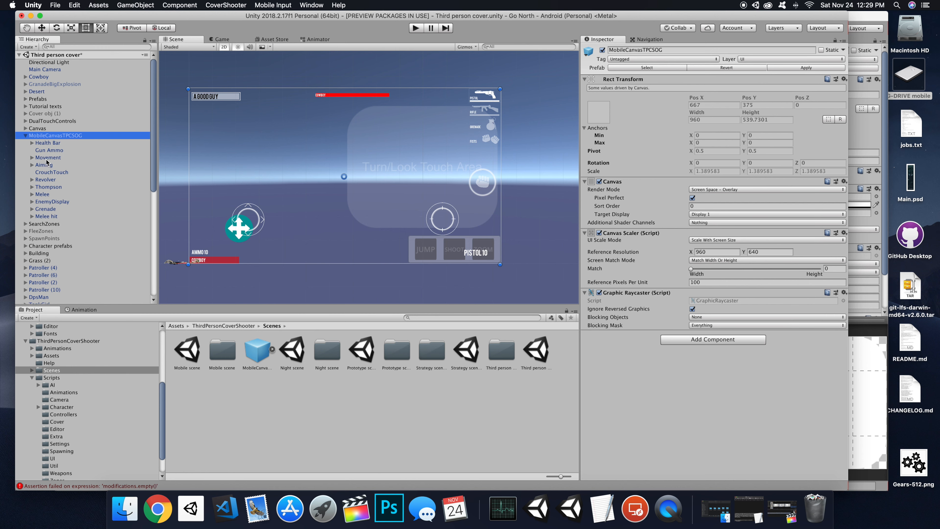
left_click(48, 173)
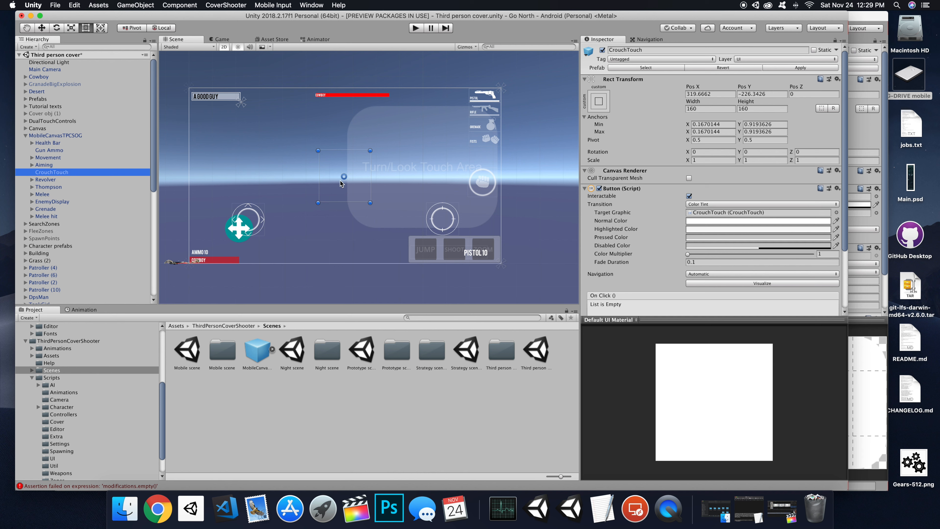
left_click(46, 179)
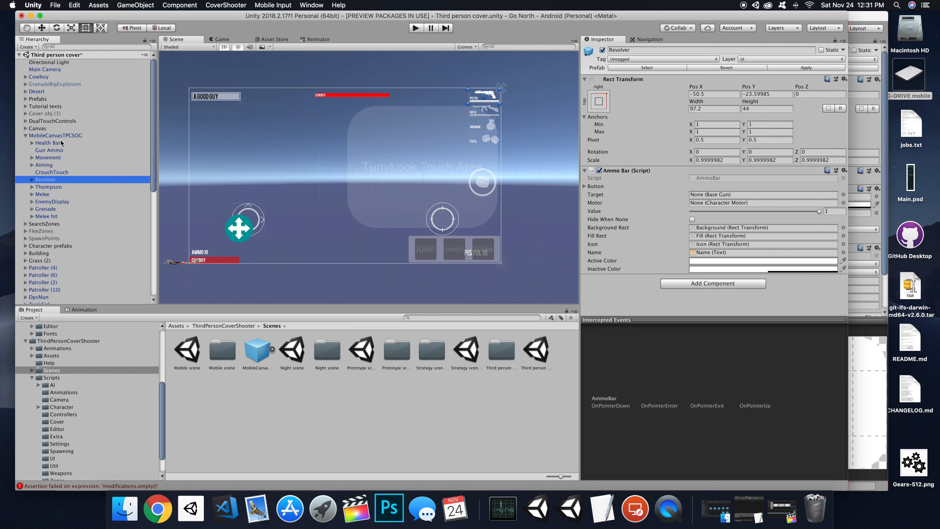
left_click(42, 135)
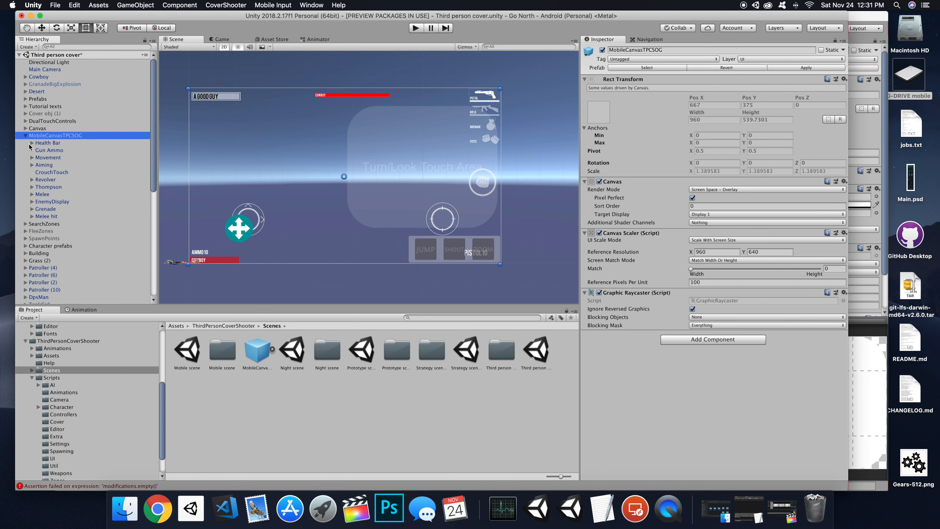
left_click(42, 180)
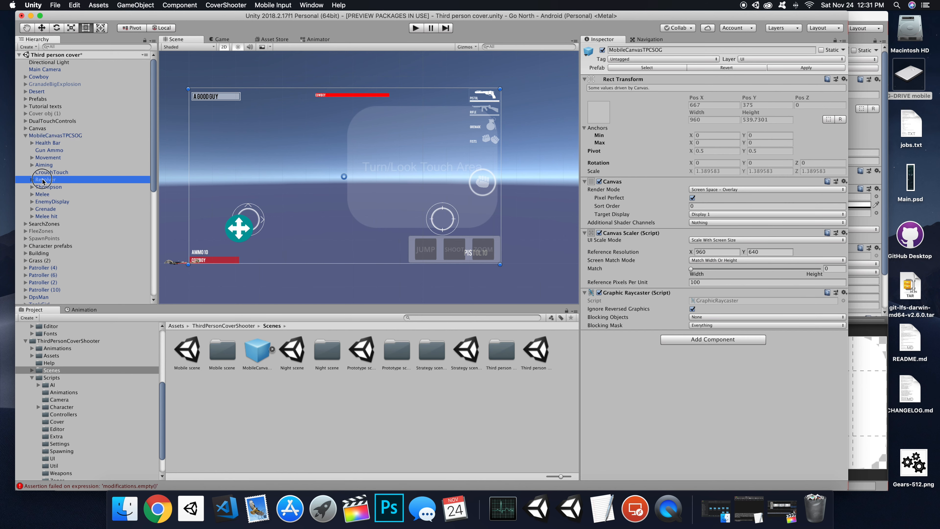
left_click(42, 188)
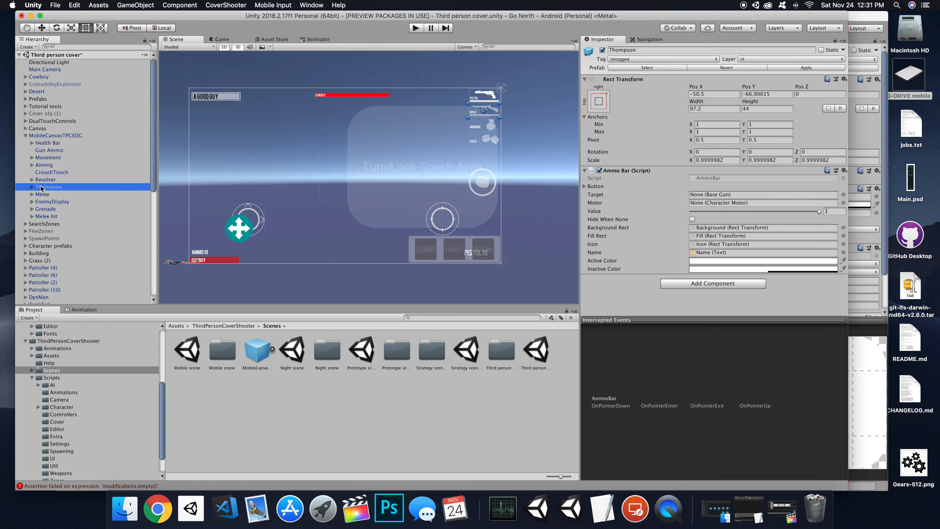
left_click(45, 195)
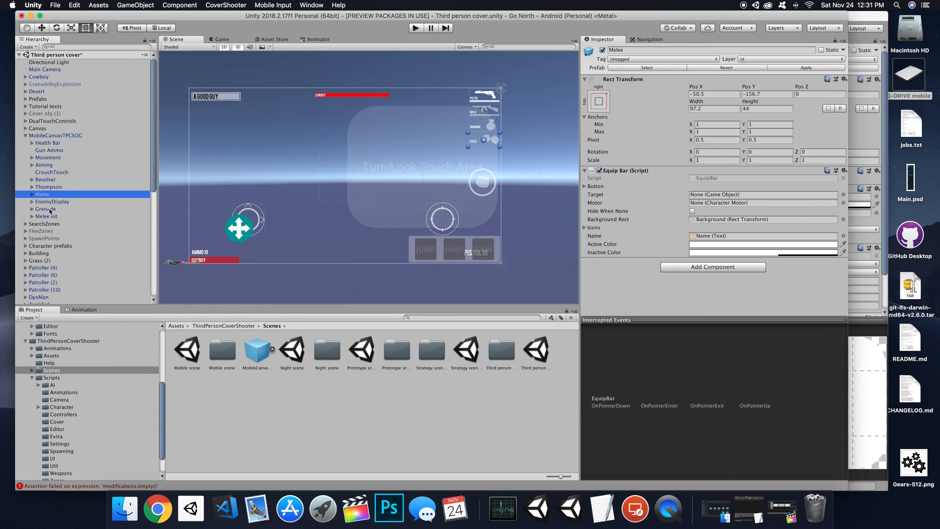
left_click(50, 209)
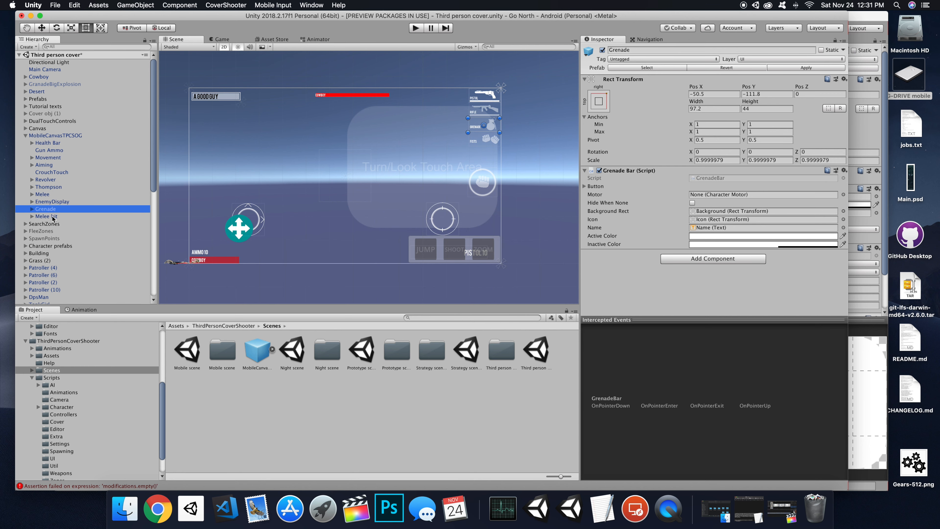
Move Revolver, Thompson, Melee, Grenade and Melee hit from MobileCanvasTPCSOG into DualTouchControls, breaking the prefab instance.
left_click(53, 217)
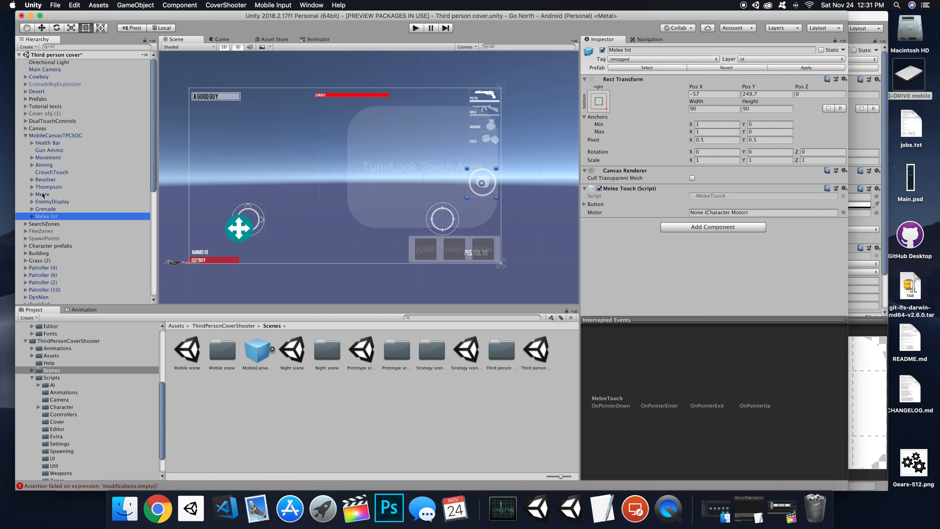
left_click(46, 180, "shift")
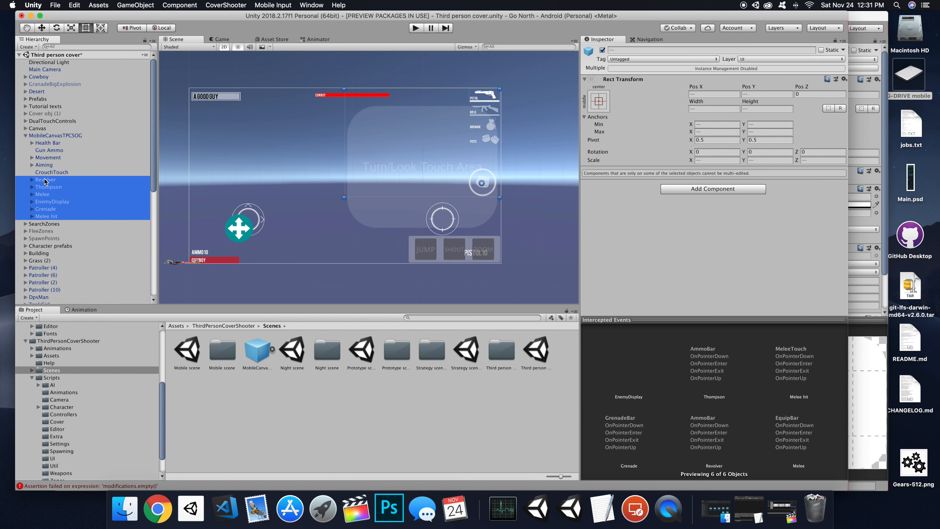
left_click(45, 203, "super")
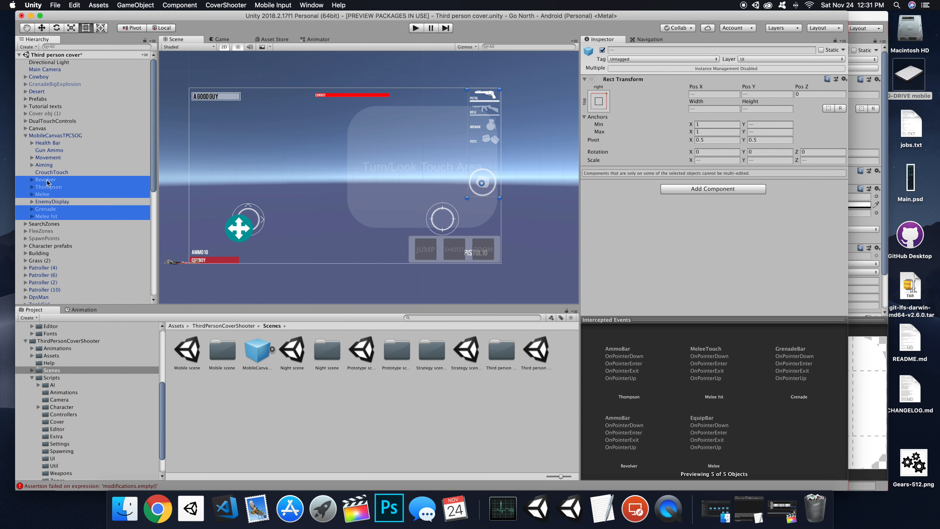
left_click_drag(46, 181, 45, 122)
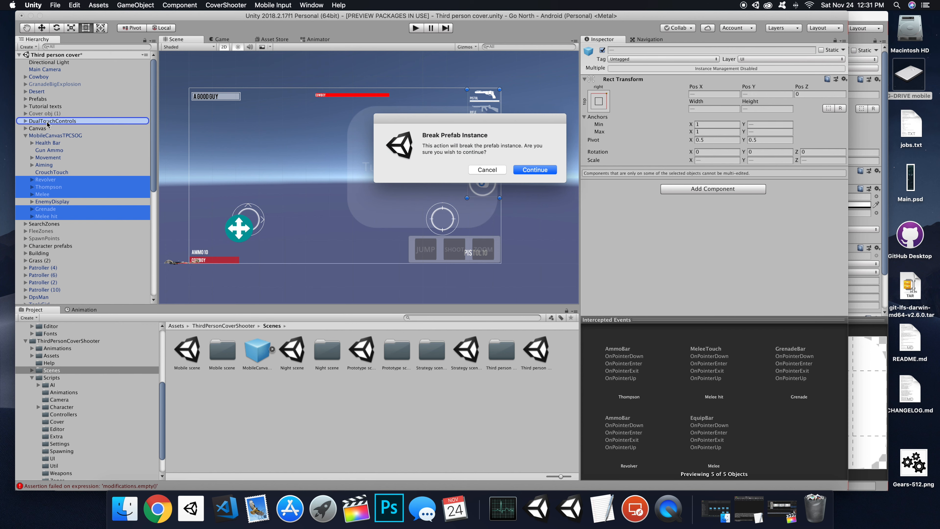
left_click(546, 171)
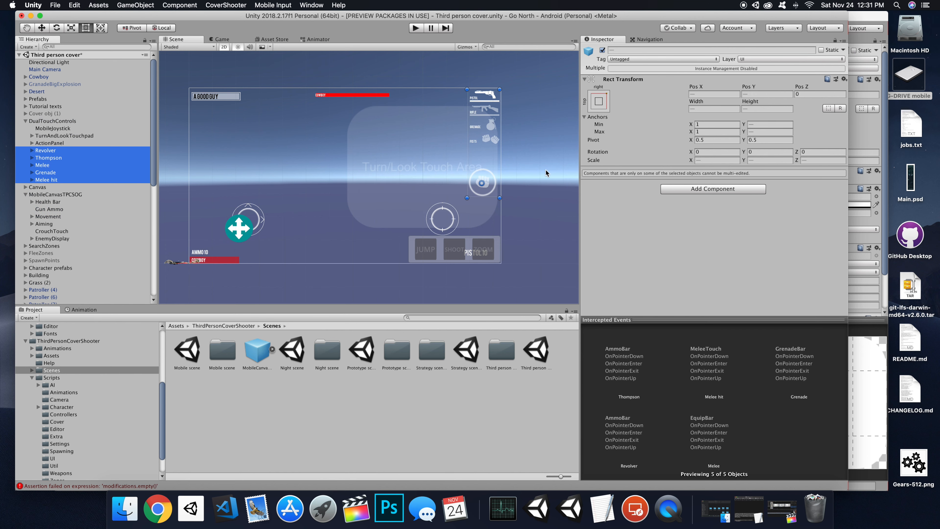
Delete MobileCanvasTPCSOG with its remaining children from the Third person cover scene.
left_click(43, 196)
right_click(43, 198)
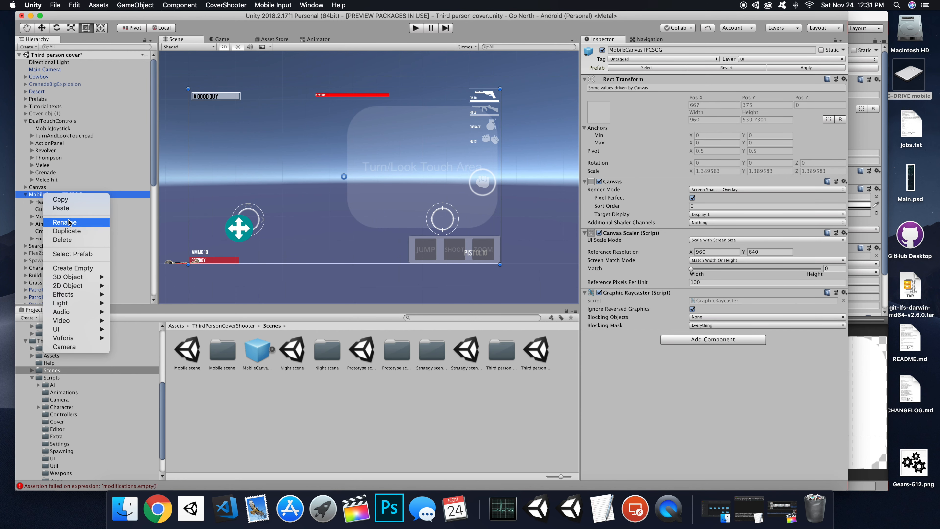
left_click(59, 237)
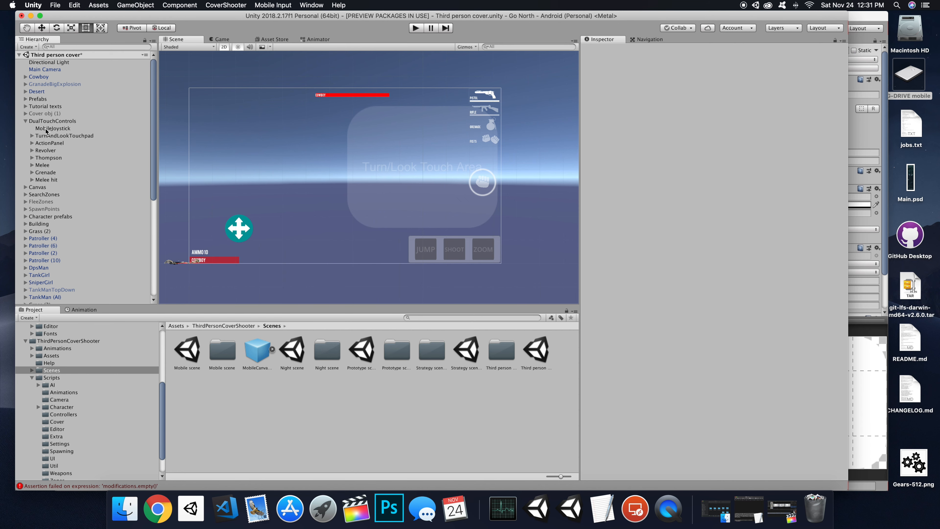
Narrow TurnAndLookTouchpad from its right edge and set its Right offset to 45.
left_click(56, 137)
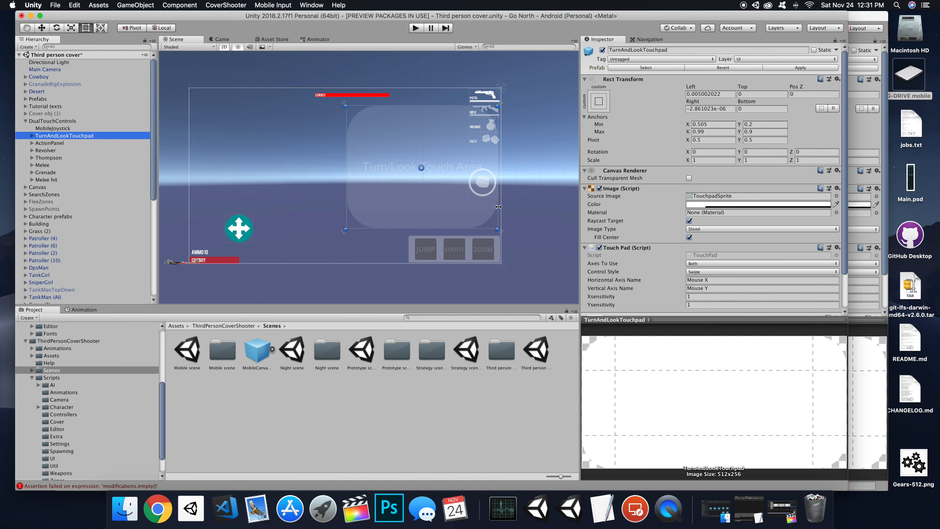
left_click_drag(498, 207, 466, 205)
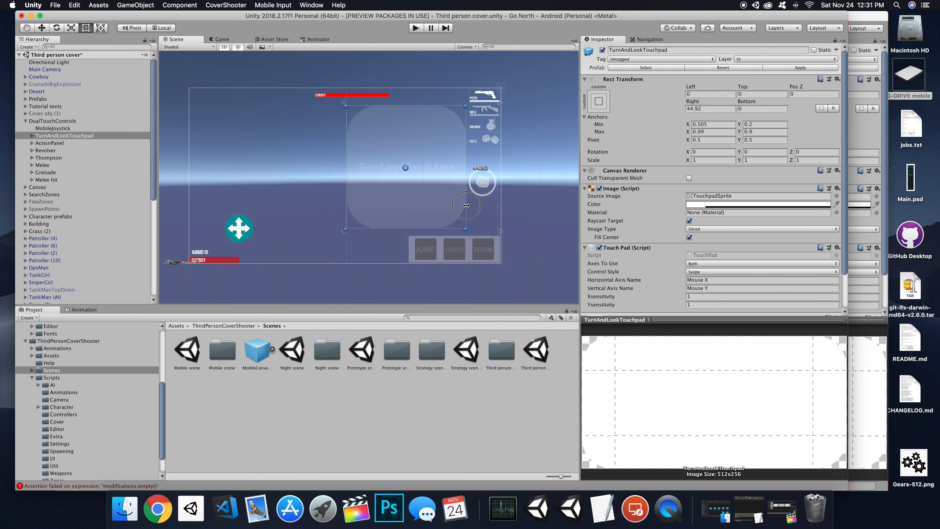
left_click(704, 108)
type("45")
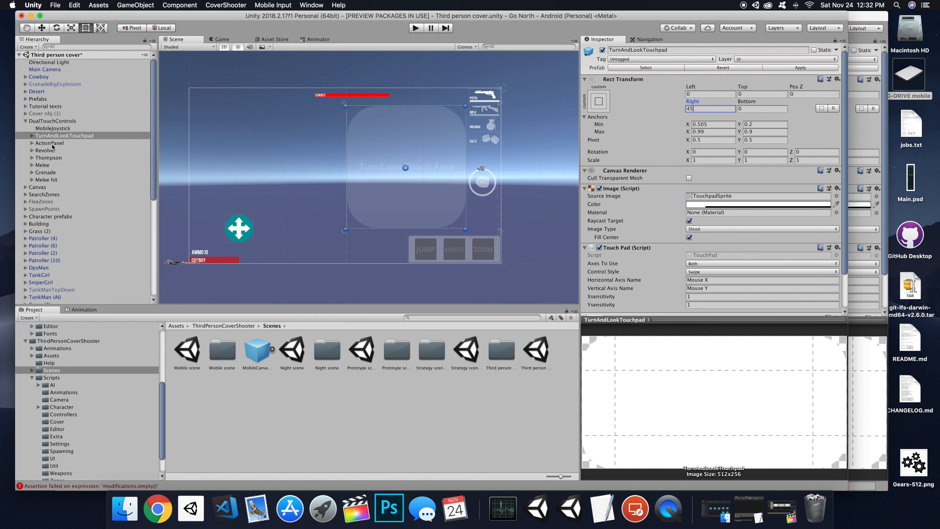
Move the Melee hit button down to just above the ZOOM button, at about X -23.3, Y 71.5.
left_click(43, 180)
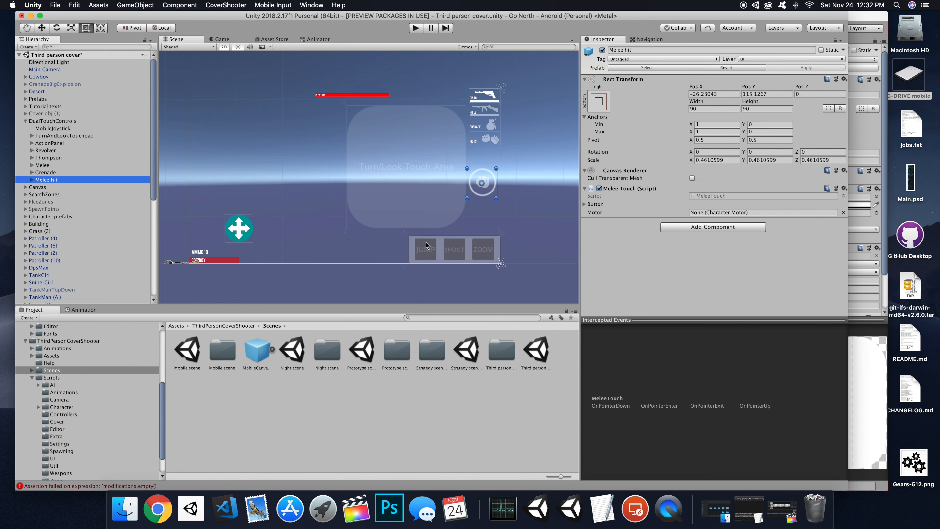
left_click(488, 178)
left_click_drag(489, 186, 491, 215)
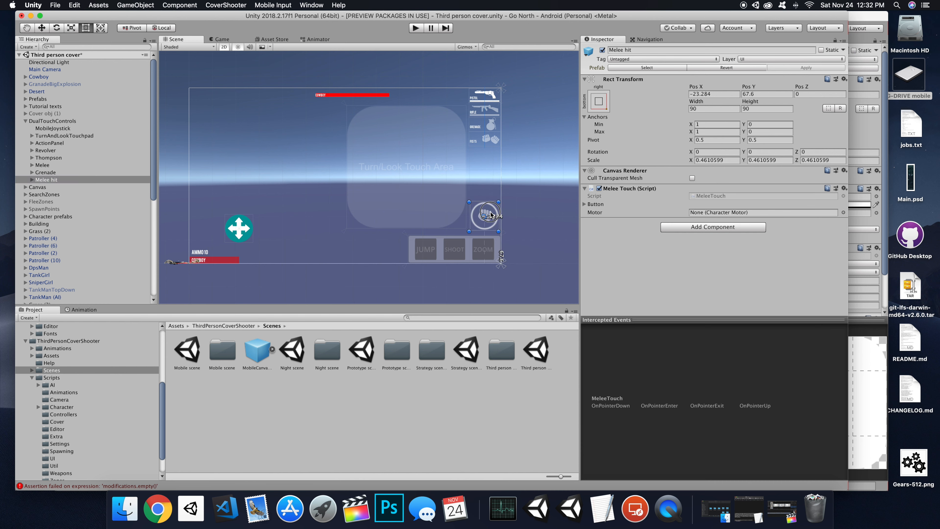
left_click_drag(490, 212, 490, 215)
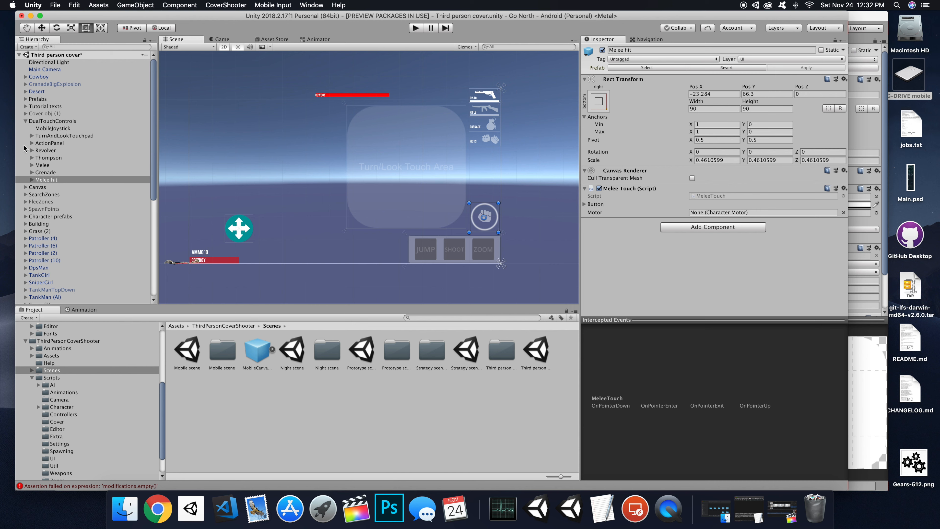
left_click_drag(489, 209, 489, 205)
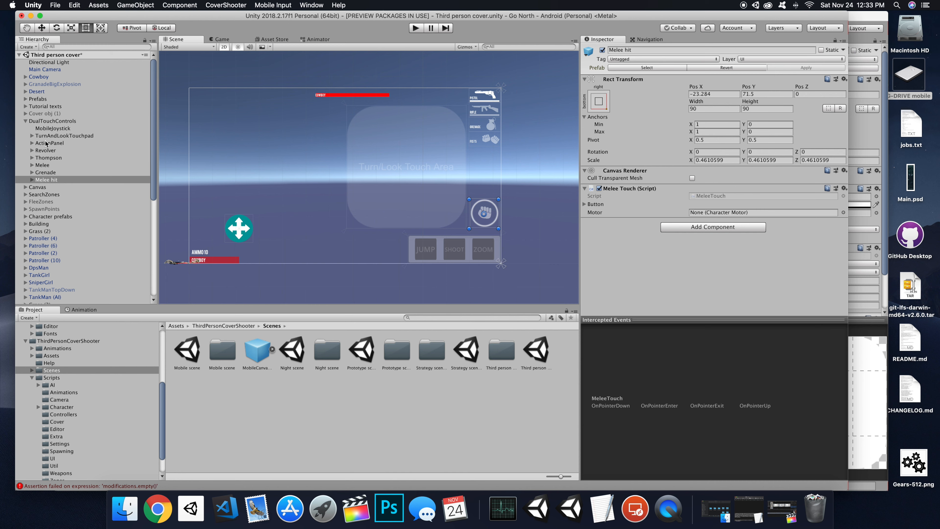
Move Revolver, Thompson, Melee and Grenade down together with the Move tool to sit just above the Melee hit button.
left_click(44, 151)
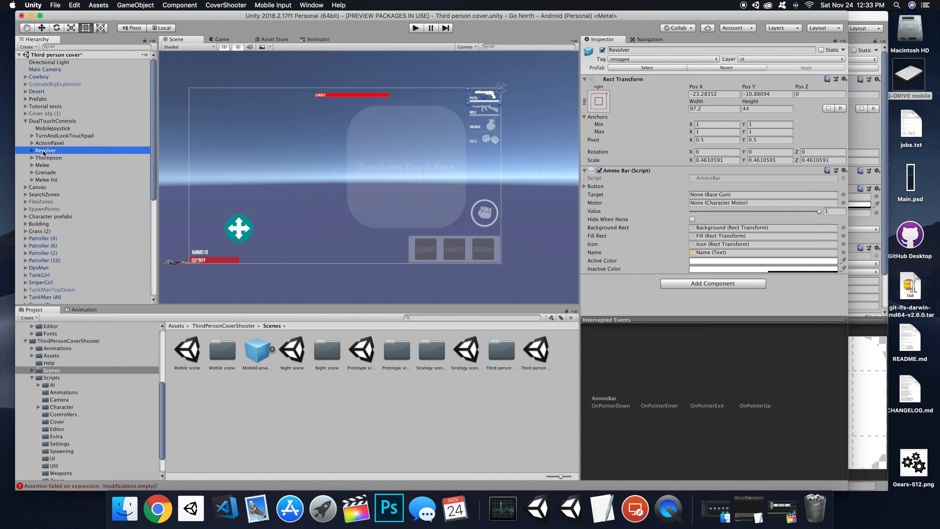
left_click(45, 172, "shift")
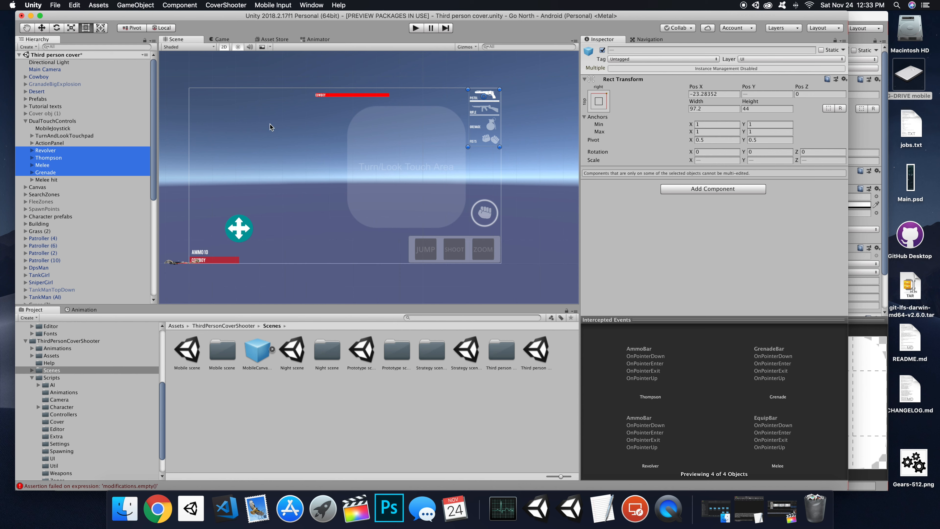
left_click(52, 150)
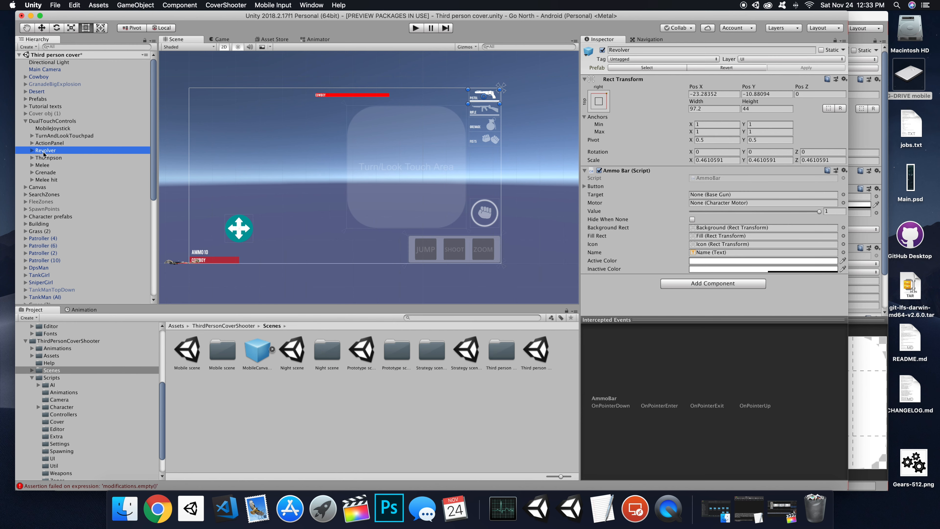
left_click(45, 172, "shift")
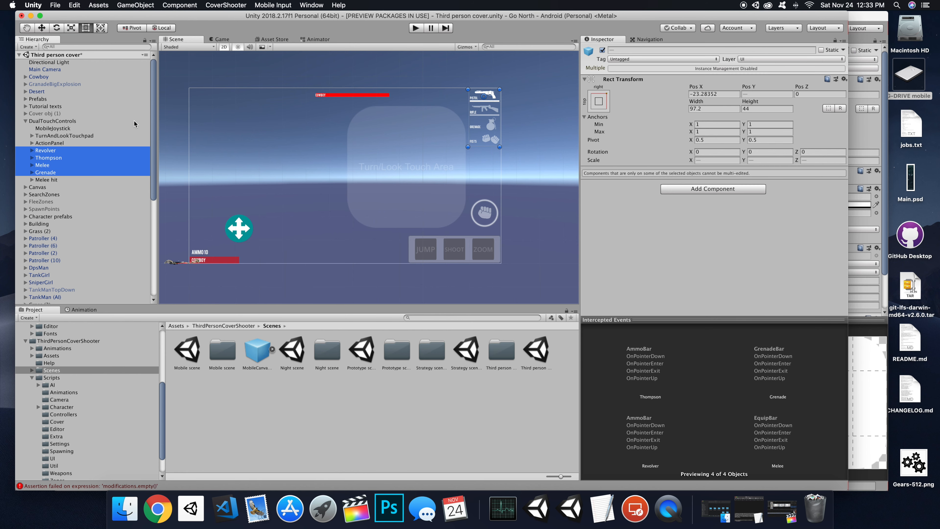
left_click(42, 28)
left_click_drag(487, 60, 492, 104)
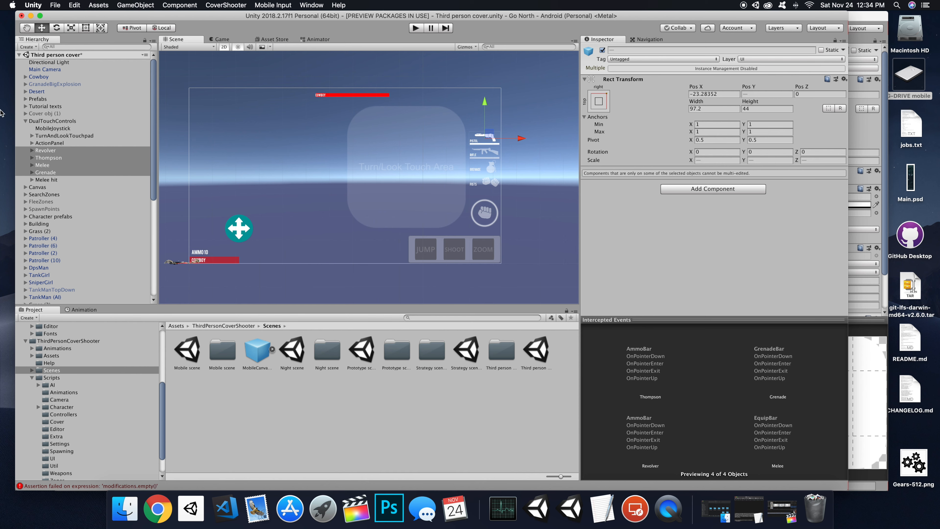
Assign Cowboy as the Motor of the Revolver, Thompson, Melee, Grenade and Melee hit buttons.
left_click(36, 122)
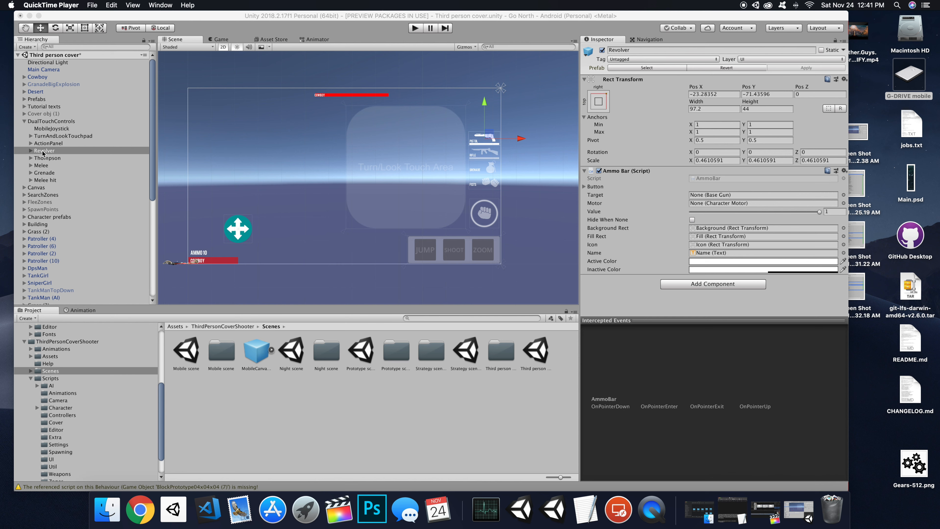
left_click_drag(34, 77, 710, 206)
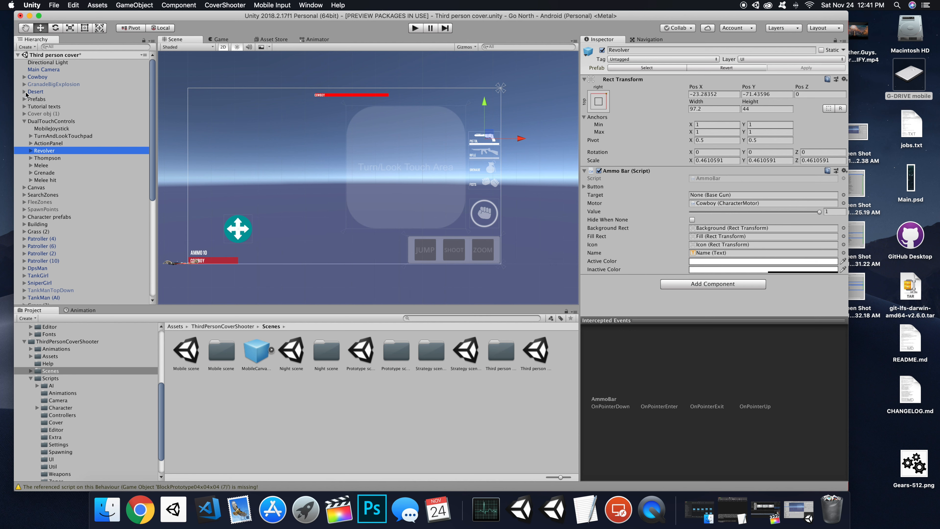
left_click(45, 159)
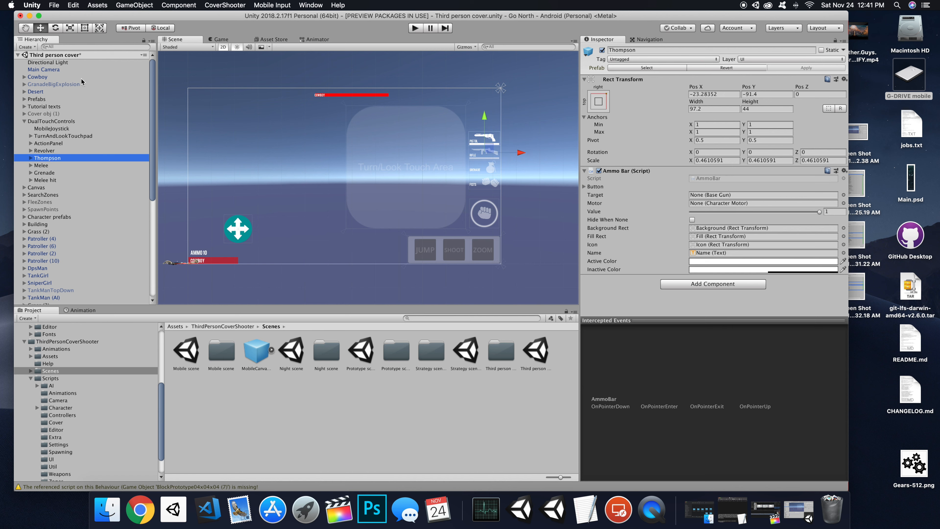
left_click_drag(47, 77, 714, 205)
left_click(39, 165)
left_click_drag(42, 77, 718, 205)
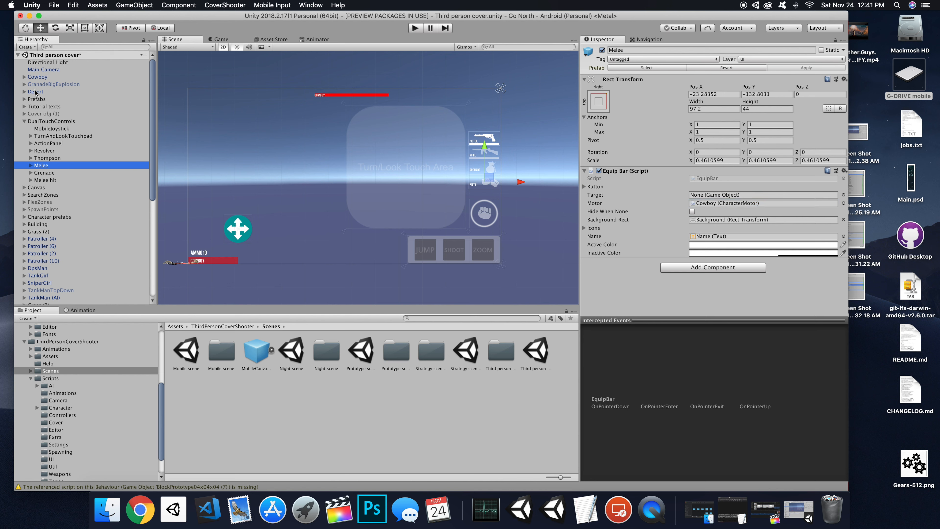
left_click(41, 173)
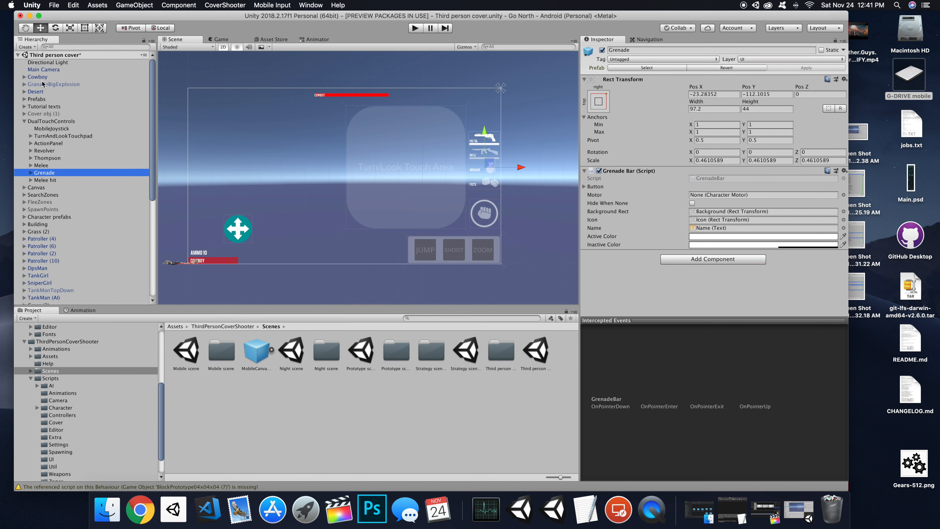
left_click_drag(42, 84, 705, 195)
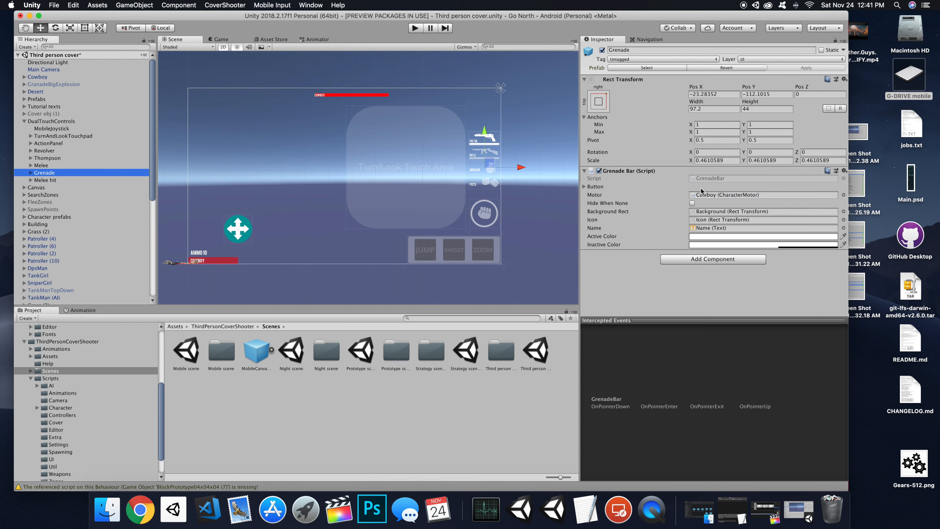
left_click(45, 180)
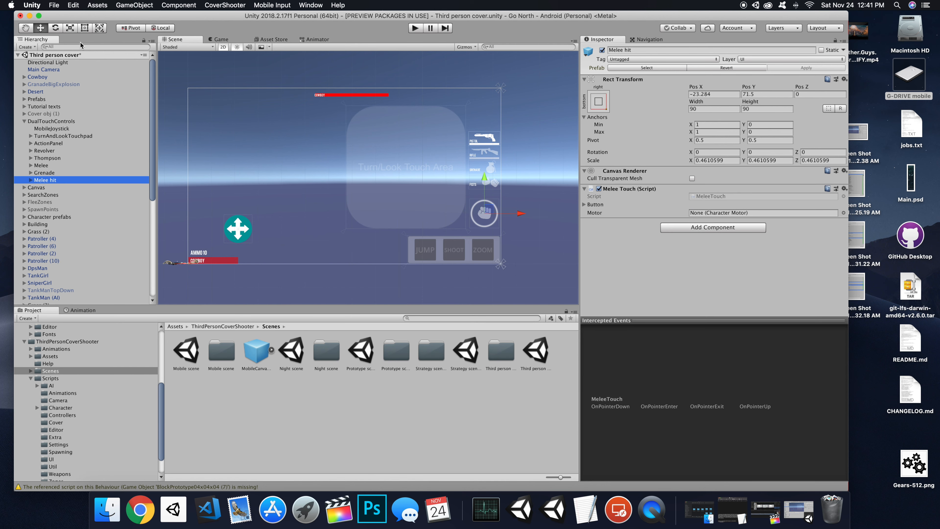
left_click_drag(36, 77, 715, 214)
Check the Target and Motor references of the Revolver, Thompson and Melee buttons.
left_click(45, 150)
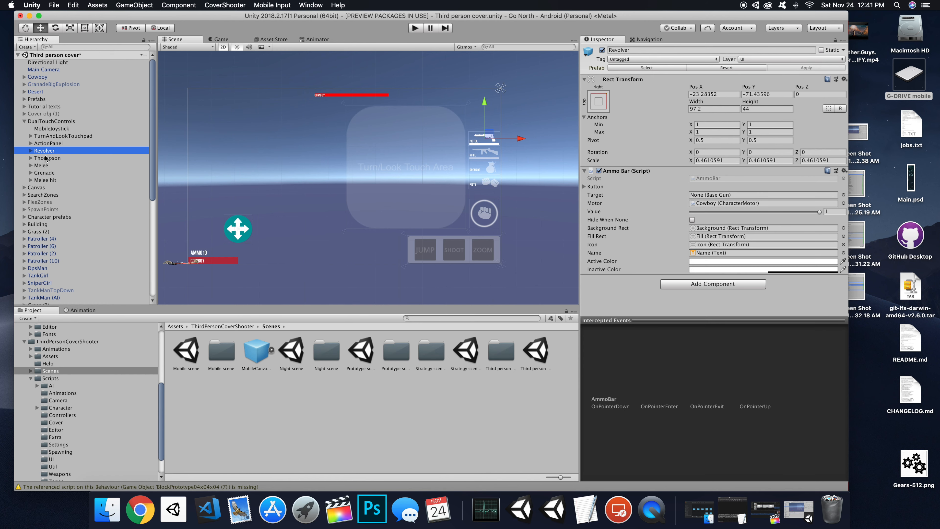
left_click(44, 158)
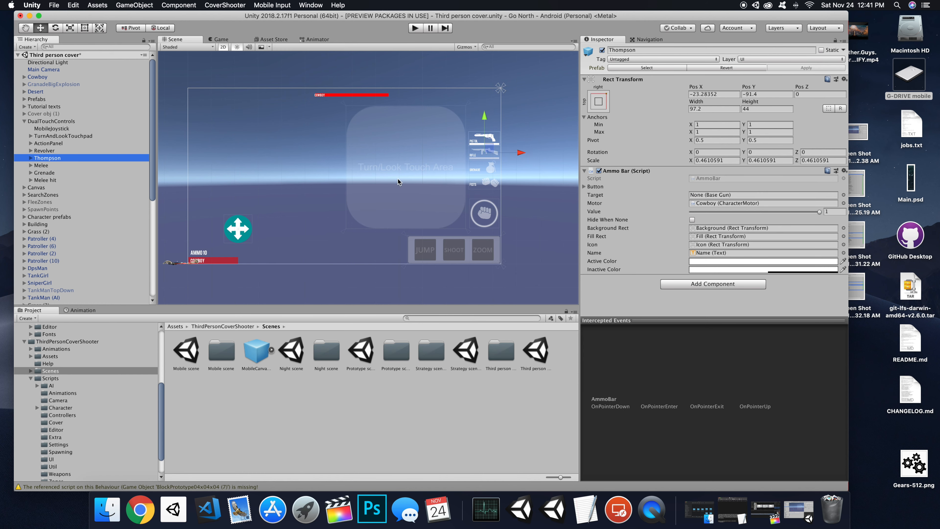
left_click(47, 165)
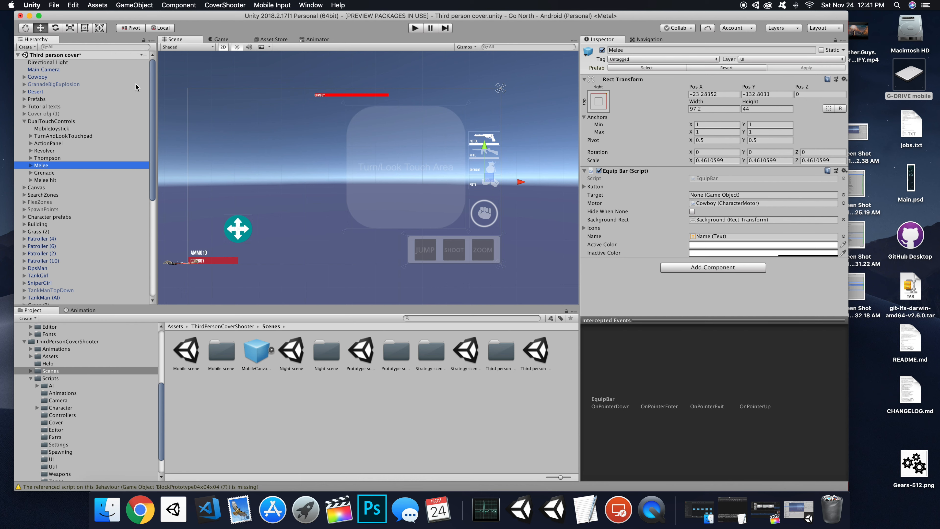
Examine Cowboy's Character Inventory and locate the Right Item object of weapon Element 0 in the character's hierarchy.
left_click(24, 77)
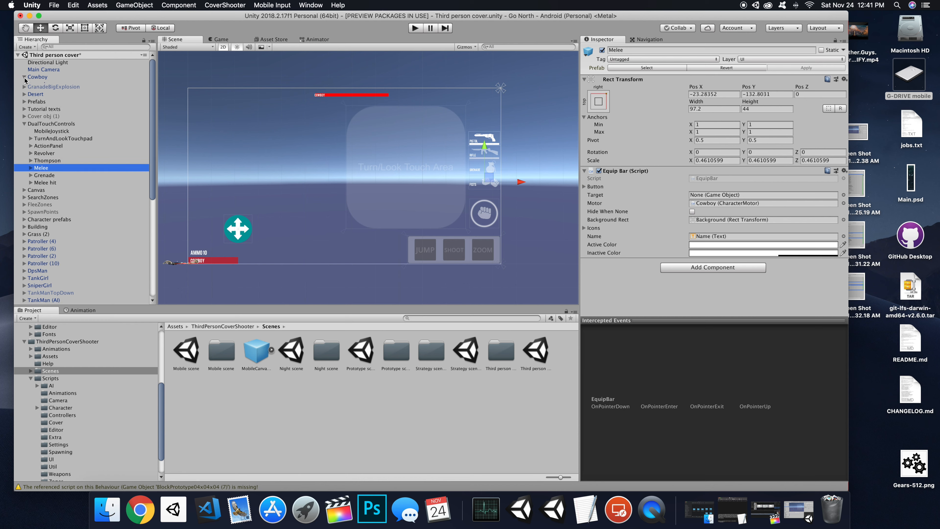
left_click(39, 77)
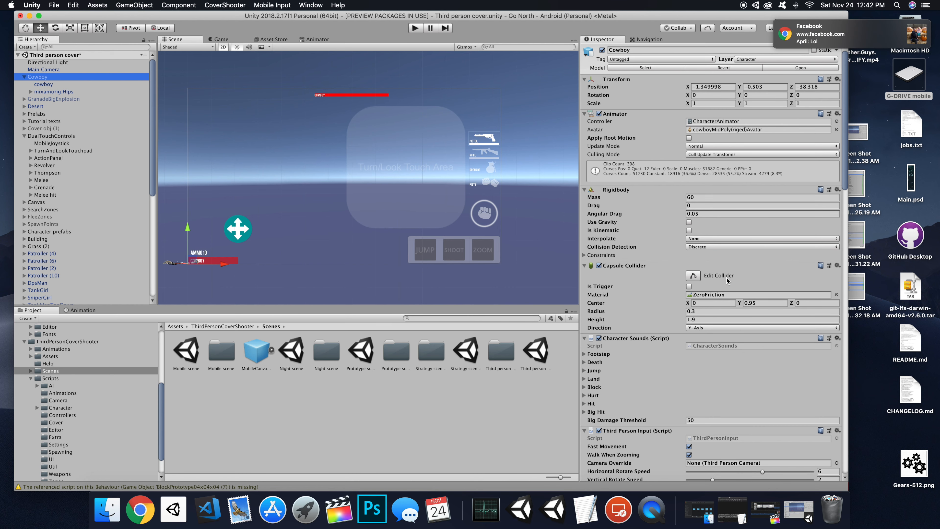
scroll(726, 374, "down", 15)
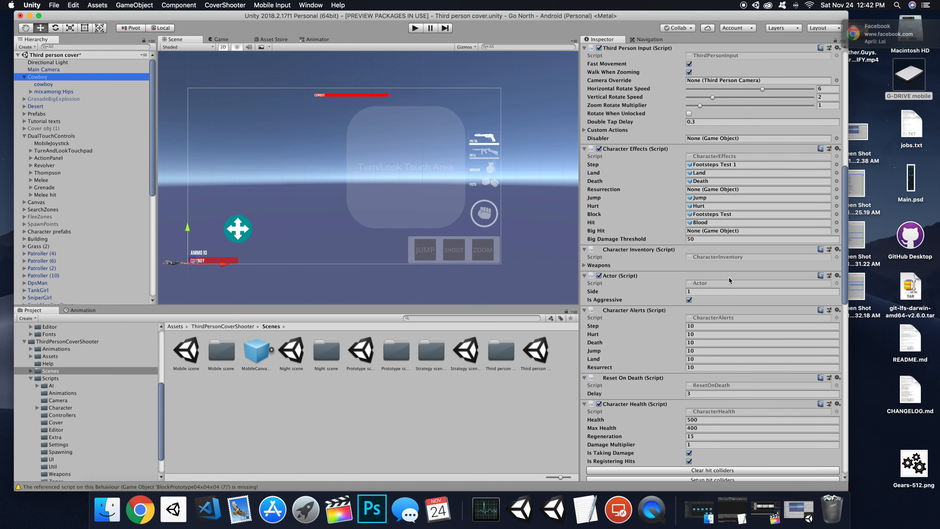
scroll(729, 98, "up", 5)
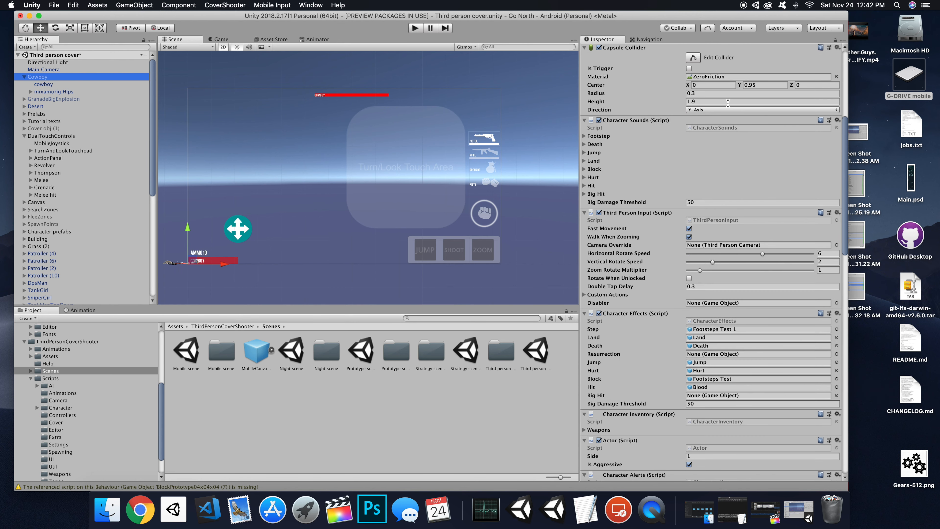
scroll(727, 104, "down", 9)
scroll(728, 107, "up", 12)
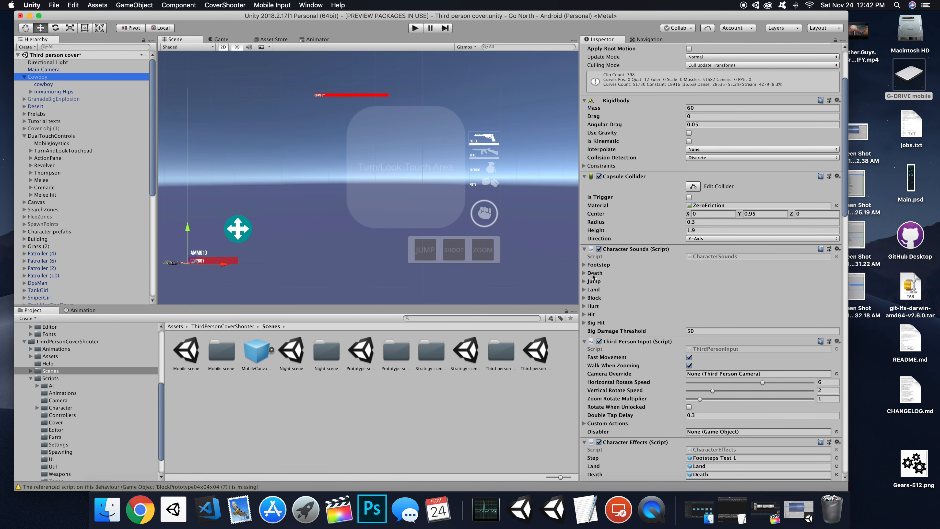
scroll(686, 303, "down", 2)
scroll(686, 303, "down", 6)
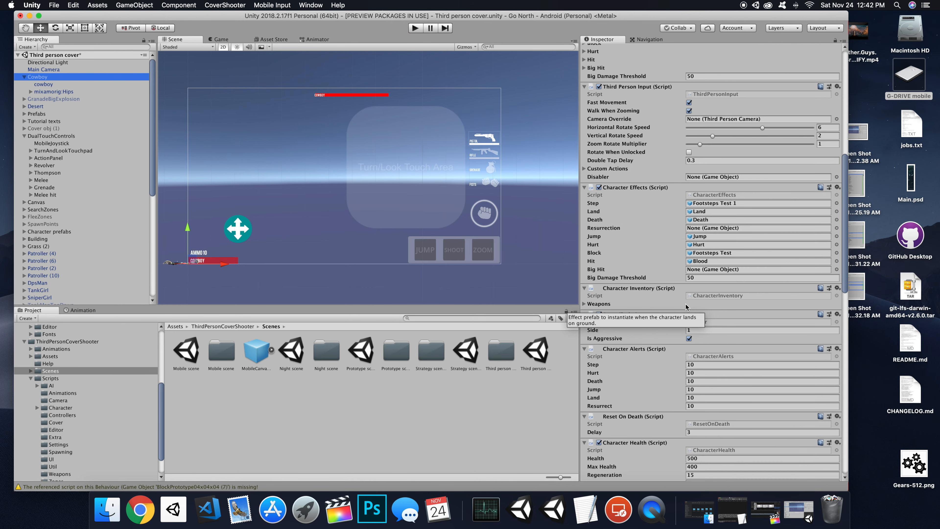
scroll(686, 305, "down", 4)
scroll(686, 305, "down", 1)
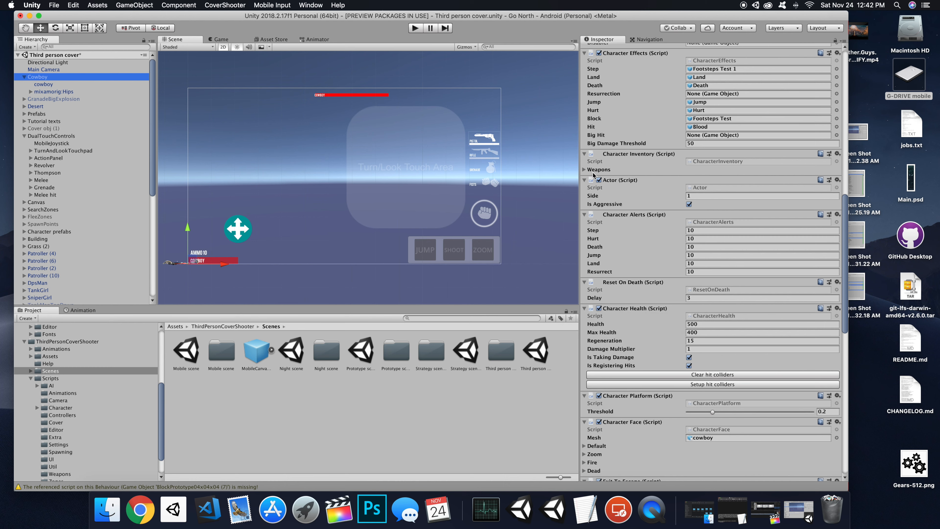
left_click(585, 170)
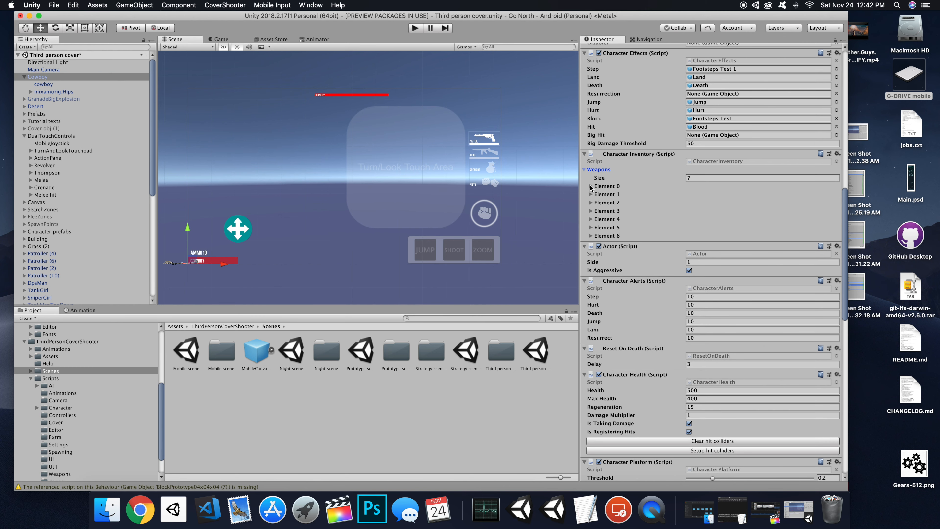
left_click(589, 186)
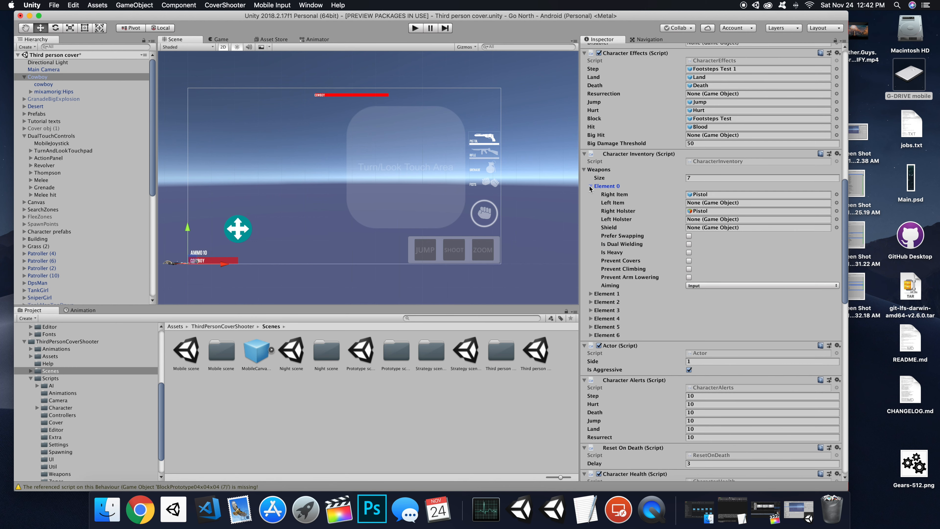
left_click(695, 195)
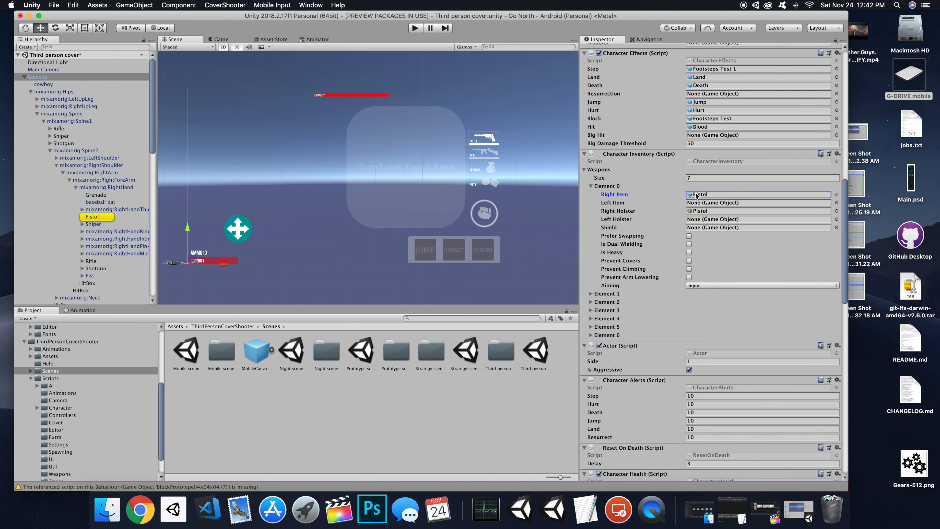
Assign the Pistol from Cowboy's right hand as the Target of the Revolver button's Ammo Bar.
left_click(96, 219)
scroll(67, 179, "down", 10)
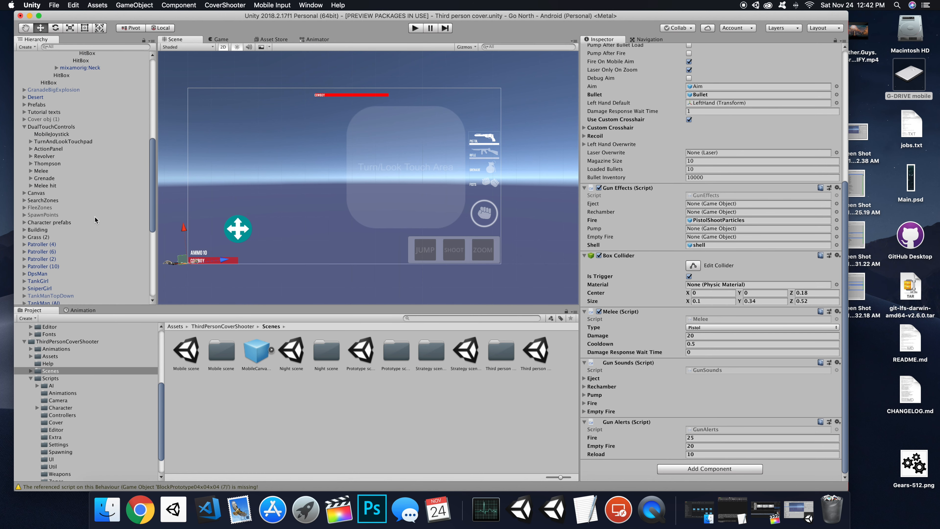
left_click(47, 155)
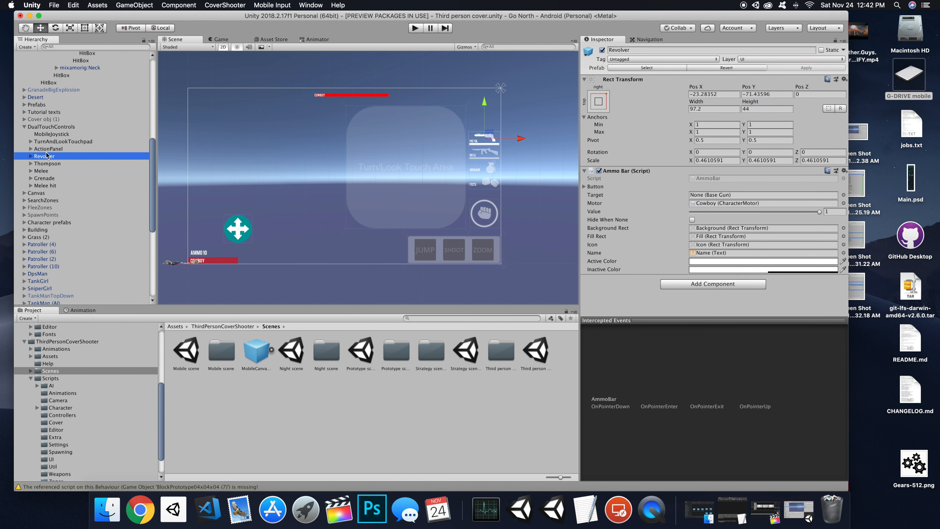
scroll(56, 146, "up", 3)
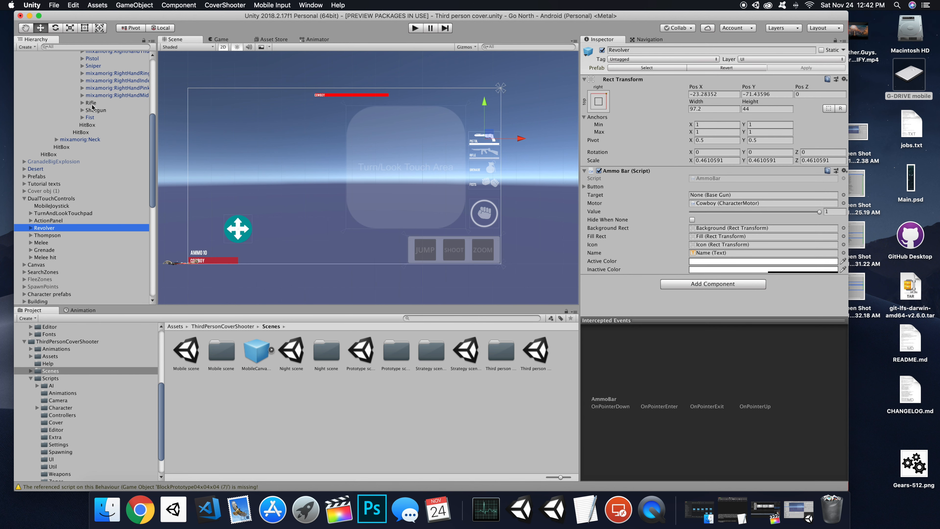
scroll(92, 108, "up", 3)
left_click(92, 116)
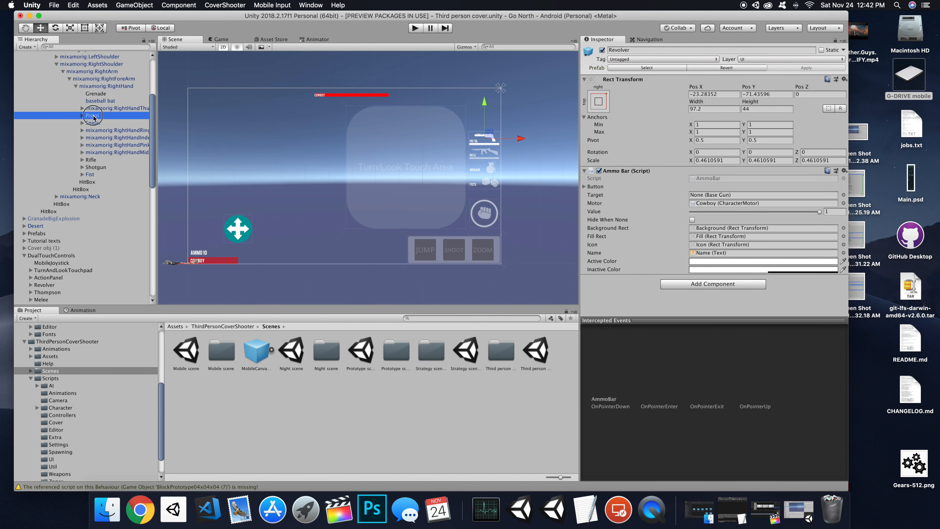
left_click_drag(94, 117, 733, 195)
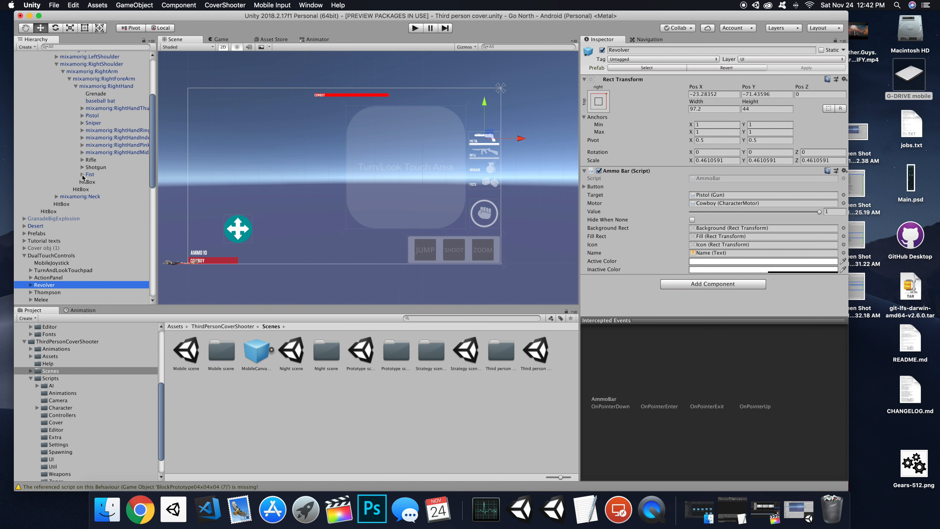
Assign the right hand's Rifle as the Thompson button's Target and Fist as the Melee button's Target.
left_click(46, 292)
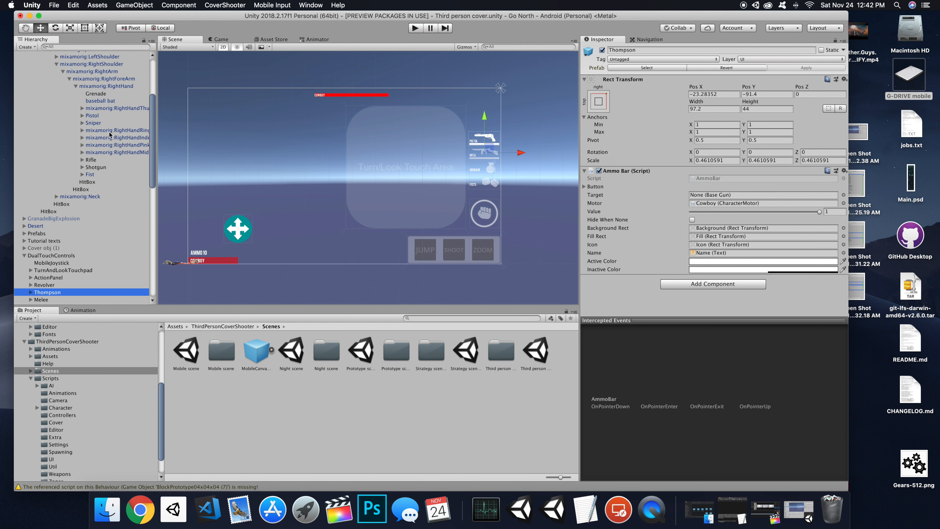
left_click_drag(93, 162, 705, 197)
left_click(41, 300)
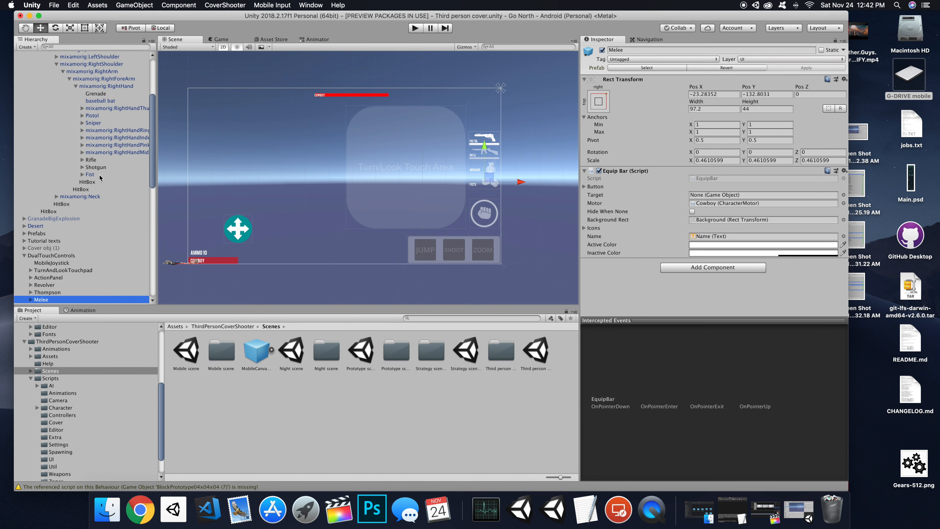
left_click_drag(92, 178, 739, 194)
Play-test the scene's touch controls by equipping the pistol, shooting, zooming, switching to the rifle and readying the grenade.
scroll(56, 215, "down", 5)
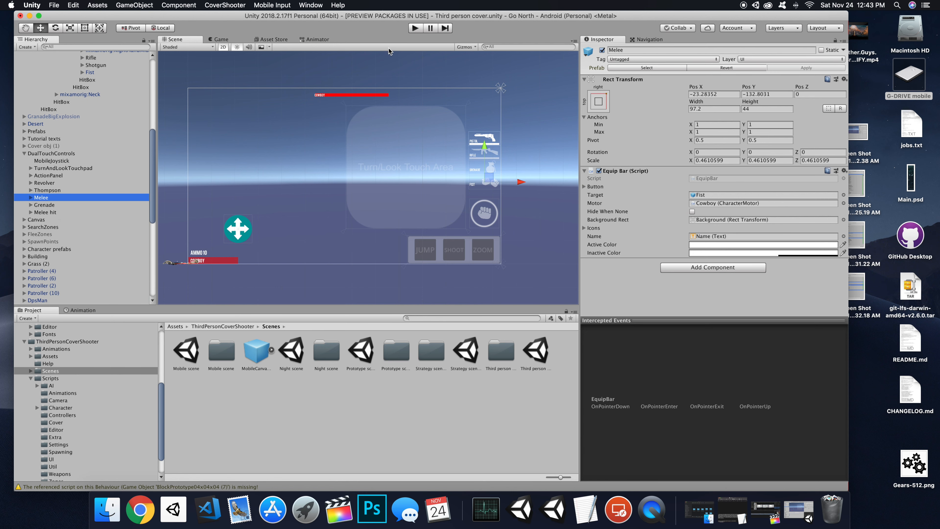
left_click(414, 28)
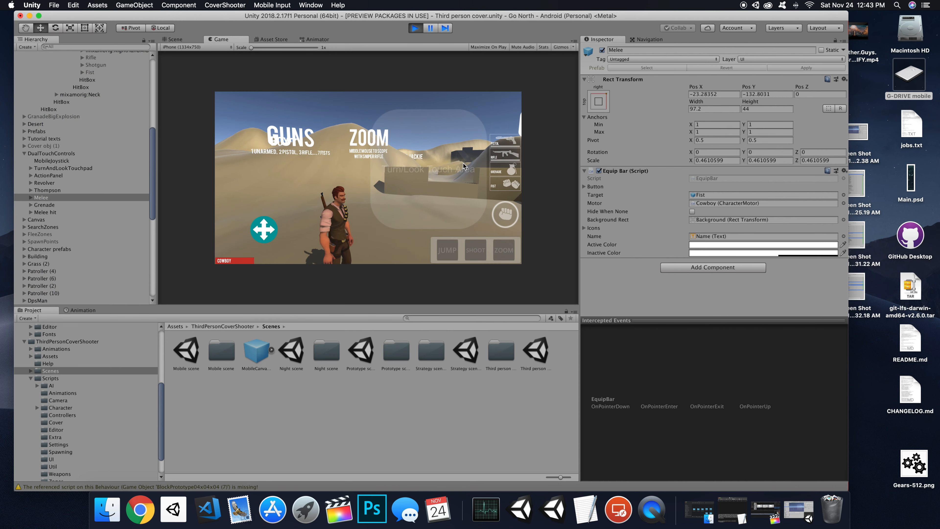
left_click(510, 144)
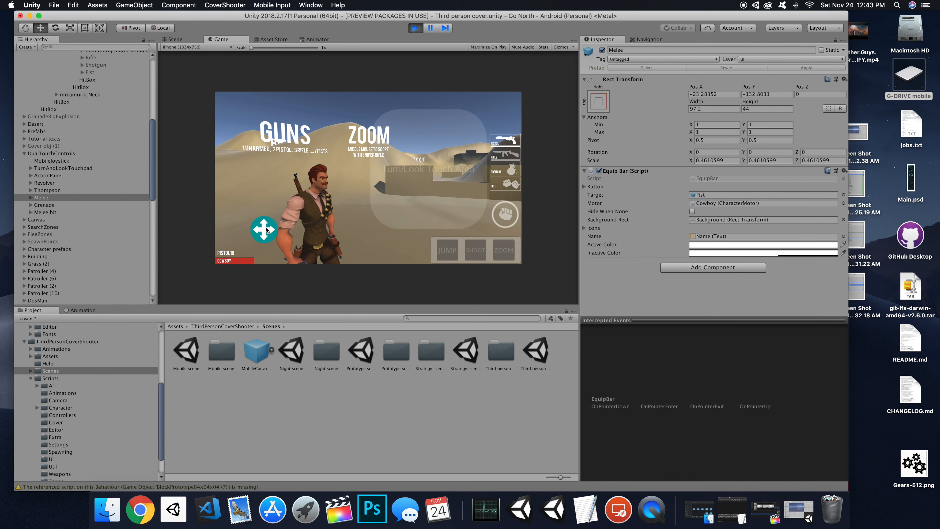
left_click(468, 249)
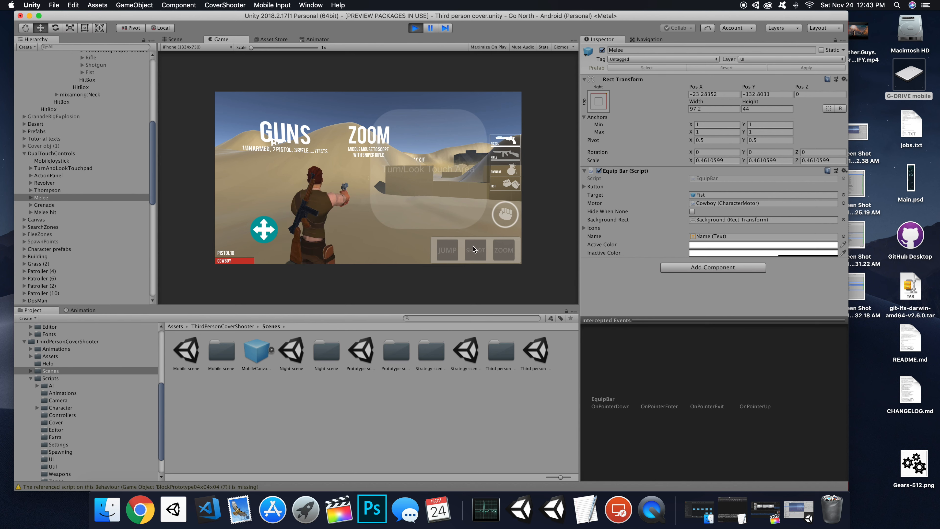
left_click(507, 251)
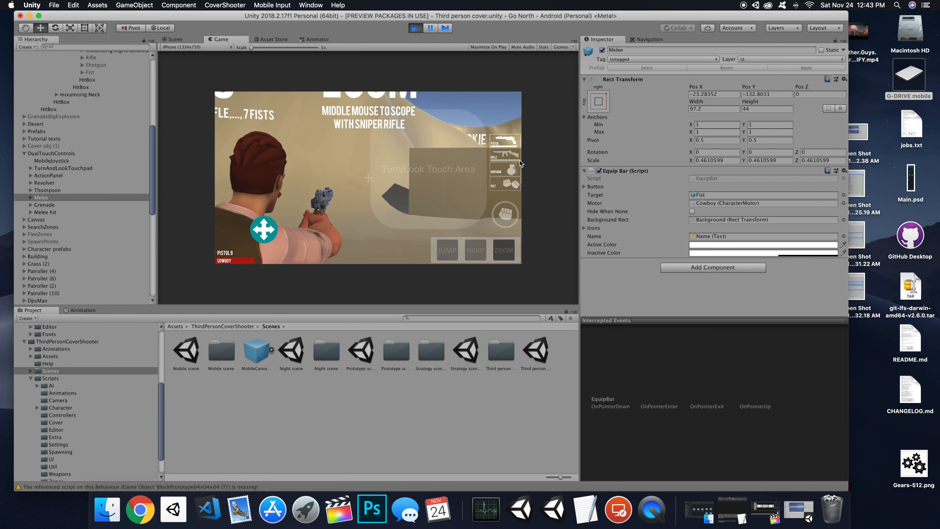
left_click(514, 160)
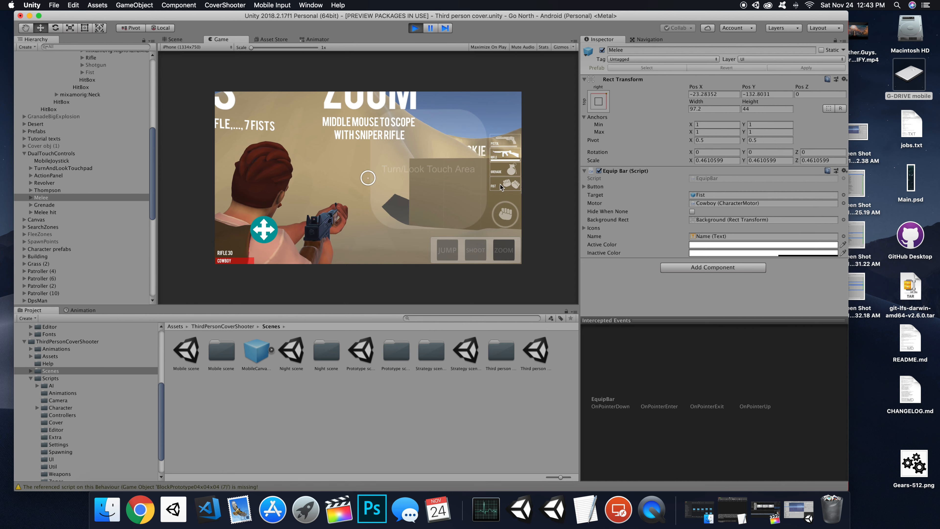
left_click(506, 171)
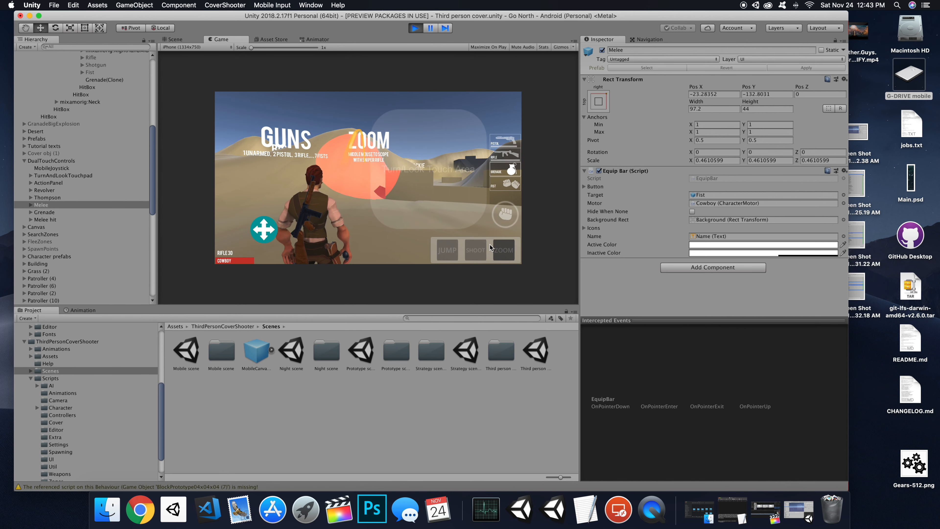
left_click(476, 252)
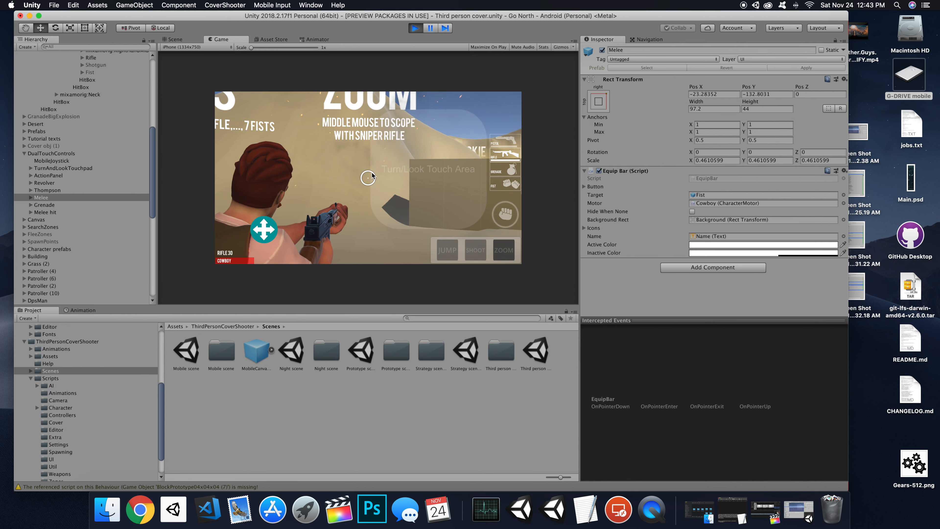
Test the Fist touch button by equipping the fists, turning the view and attacking with the Shoot button, and end the play-test.
left_click(513, 184)
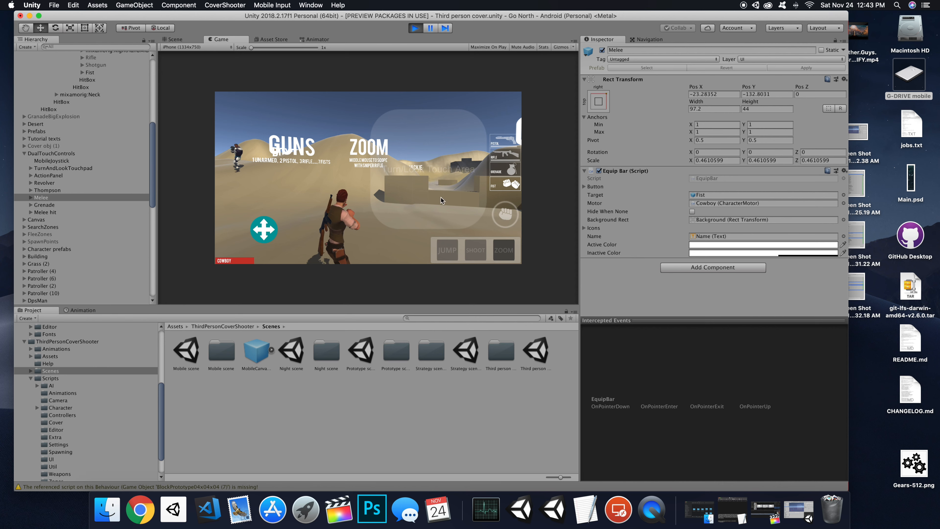
left_click_drag(428, 170, 415, 173)
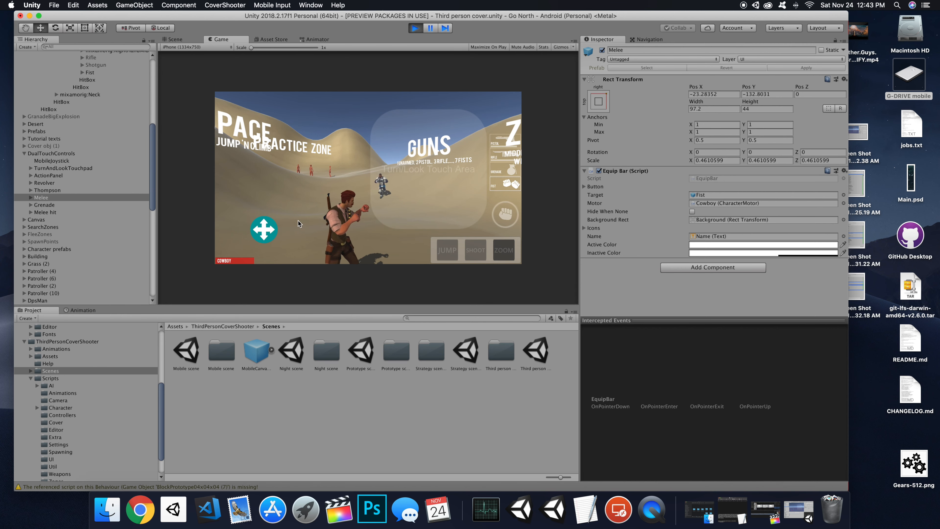
left_click(472, 250)
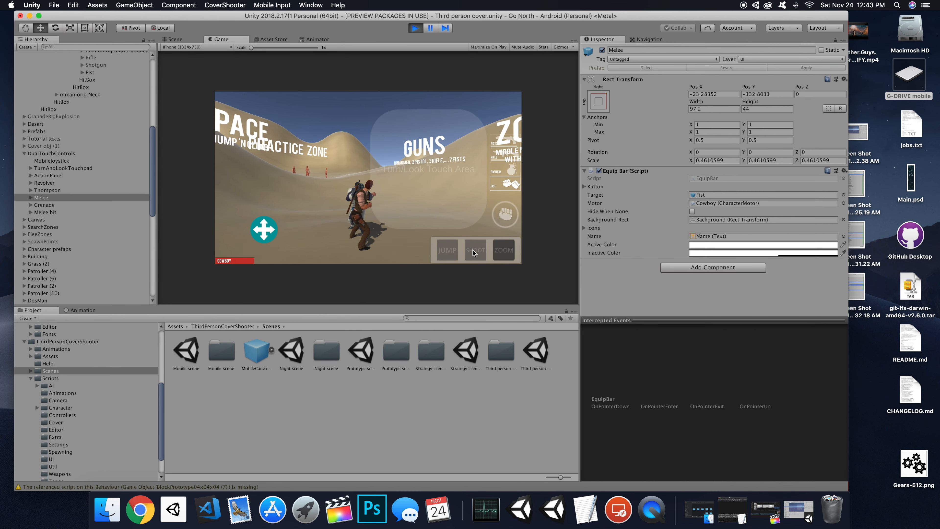
left_click(473, 251)
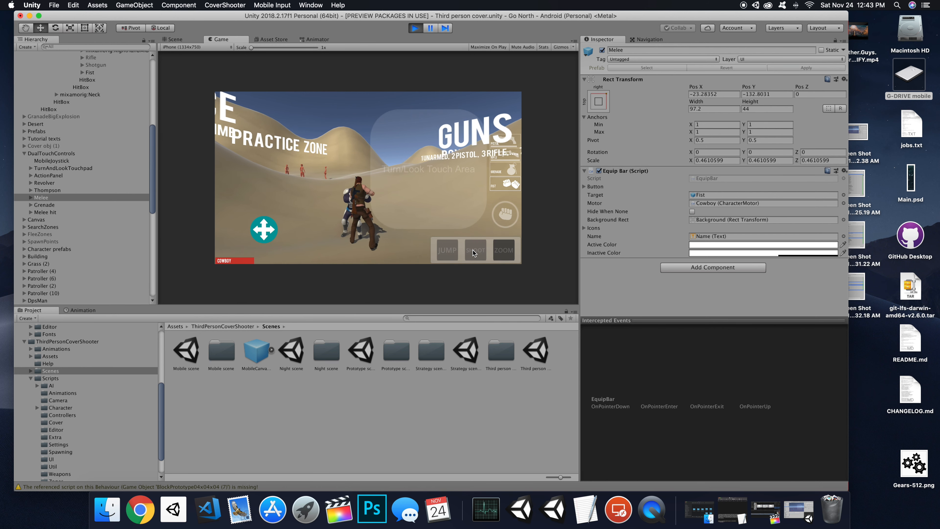
left_click(473, 253)
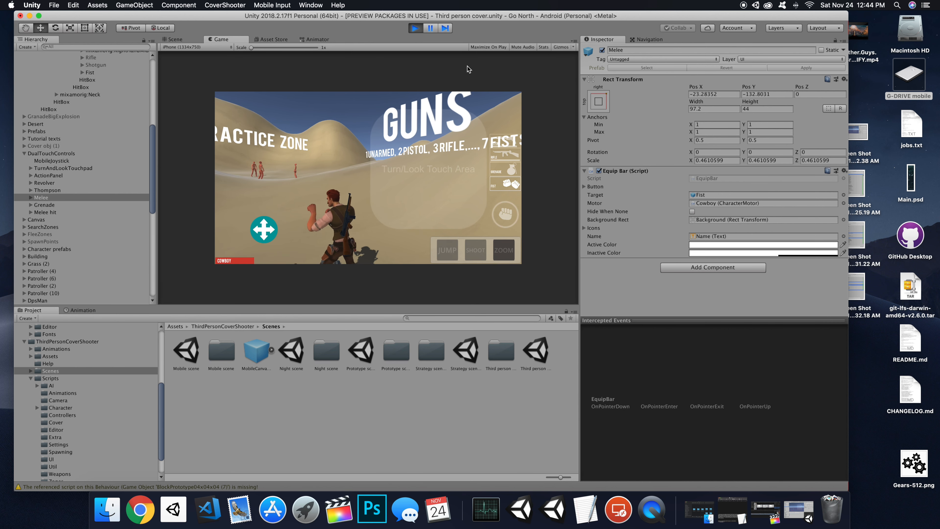
left_click(415, 30)
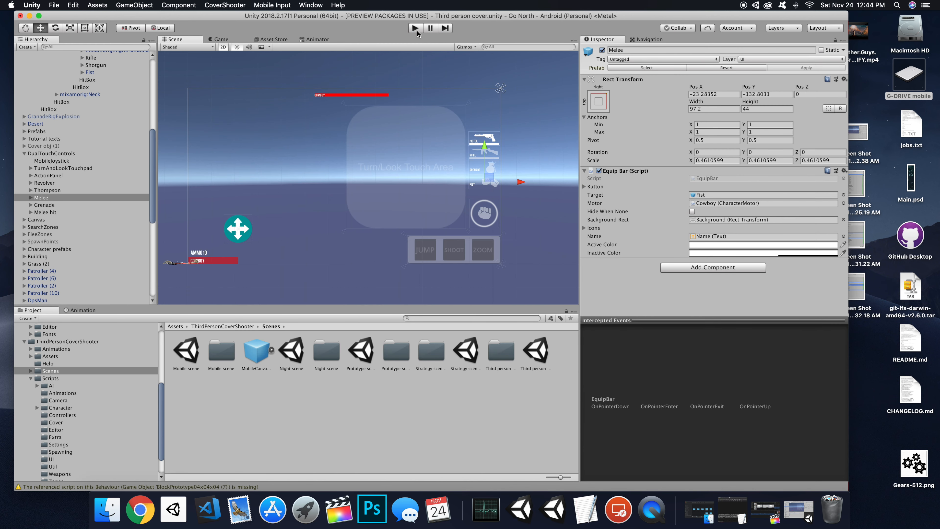